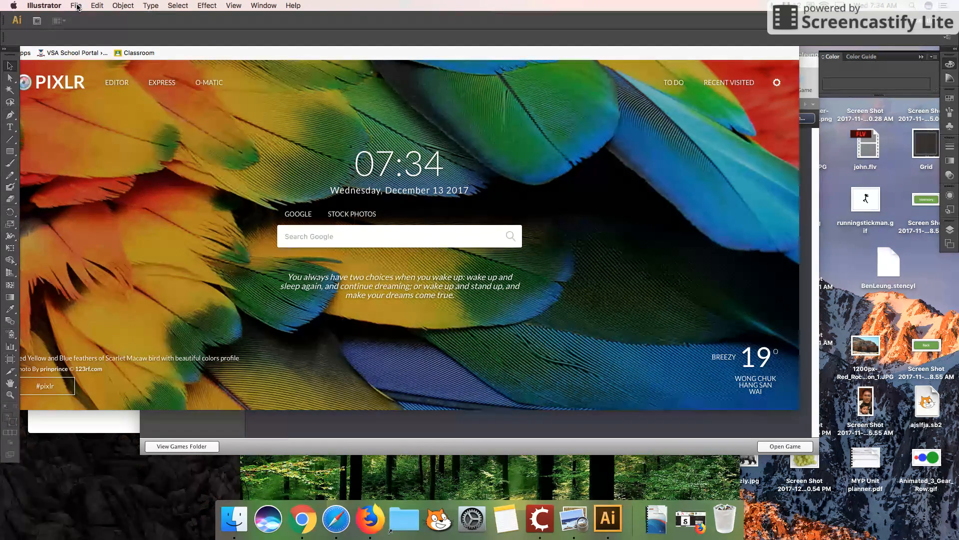
Create a new one-artboard Letter-size print document named Tutorial
{"action": "left_click", "coordinate": [76, 6]}
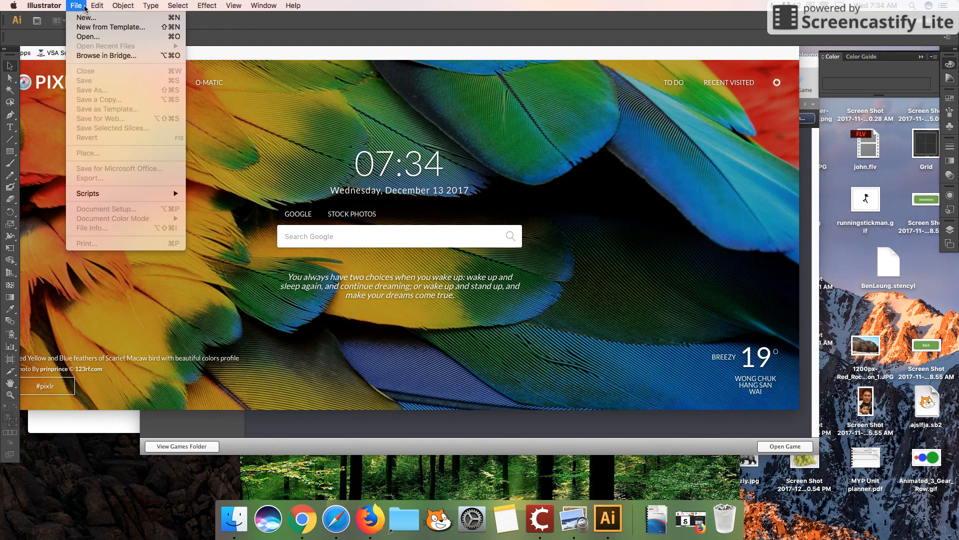
{"action": "left_click", "coordinate": [92, 21]}
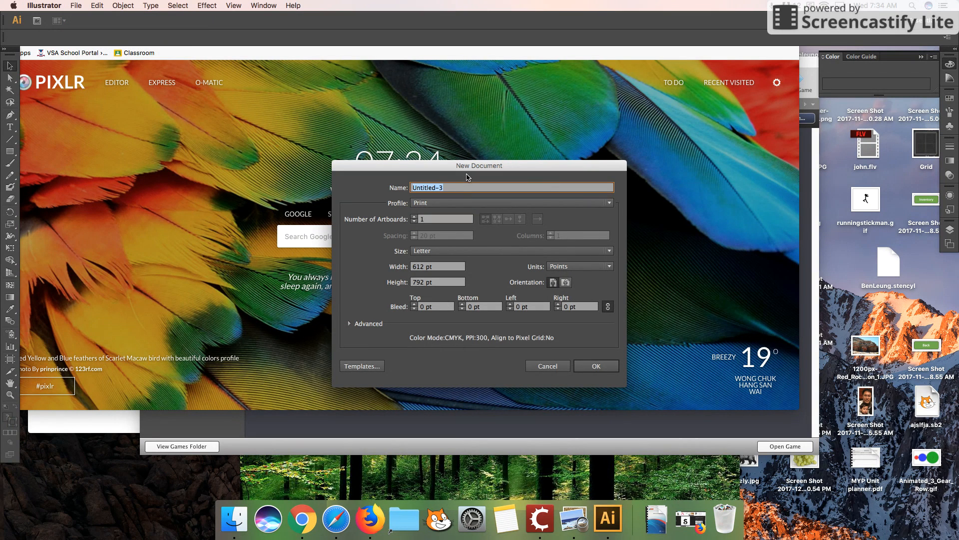
{"action": "type", "text": "Tutorial"}
{"action": "left_click", "coordinate": [598, 367]}
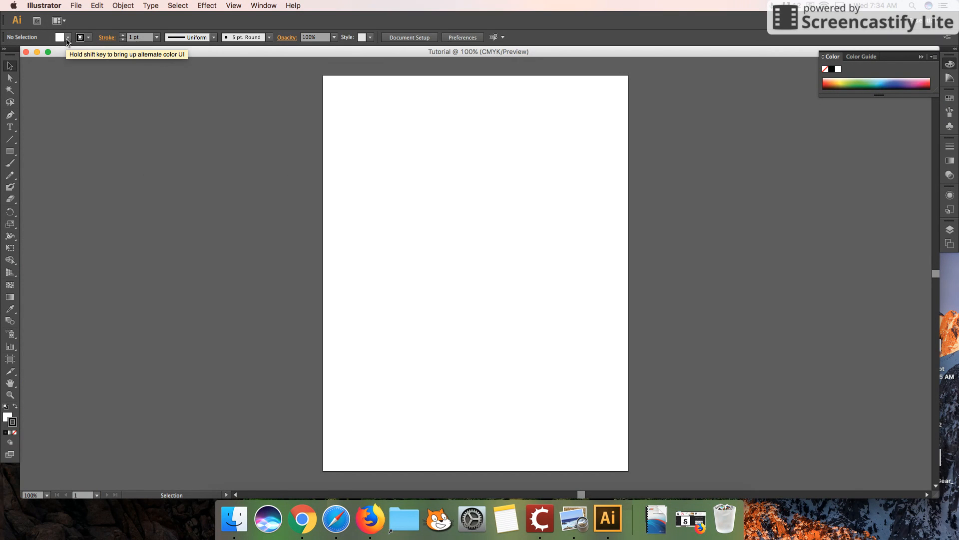
Draw a practice open path of straight segments and one curve with the Pen tool mid-artboard, and delete it
{"action": "left_click", "coordinate": [10, 117]}
{"action": "left_click", "coordinate": [476, 174]}
{"action": "left_click", "coordinate": [563, 259]}
{"action": "left_click_drag", "start_coordinate": [468, 246], "coordinate": [410, 243]}
{"action": "left_click", "coordinate": [403, 187]}
{"action": "left_click", "coordinate": [401, 286]}
{"action": "left_click", "coordinate": [472, 337]}
{"action": "left_click", "coordinate": [529, 345]}
{"action": "left_click", "coordinate": [528, 293]}
{"action": "left_click", "coordinate": [507, 283]}
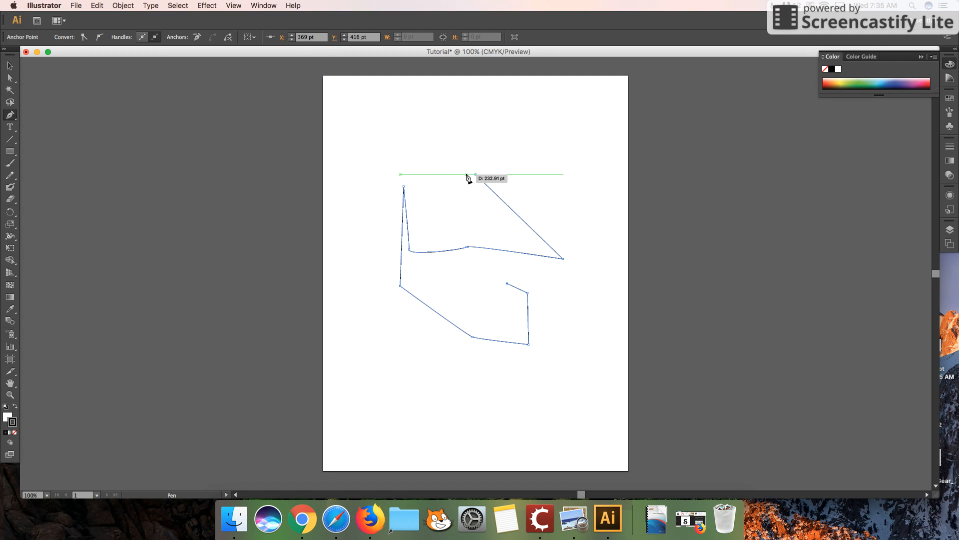
{"action": "key", "text": "BackSpace"}
{"action": "key", "text": "BackSpace"}
Draw a practice path from the upper artboard with four straight segments continuing into two curved segments above them
{"action": "left_click", "coordinate": [484, 160]}
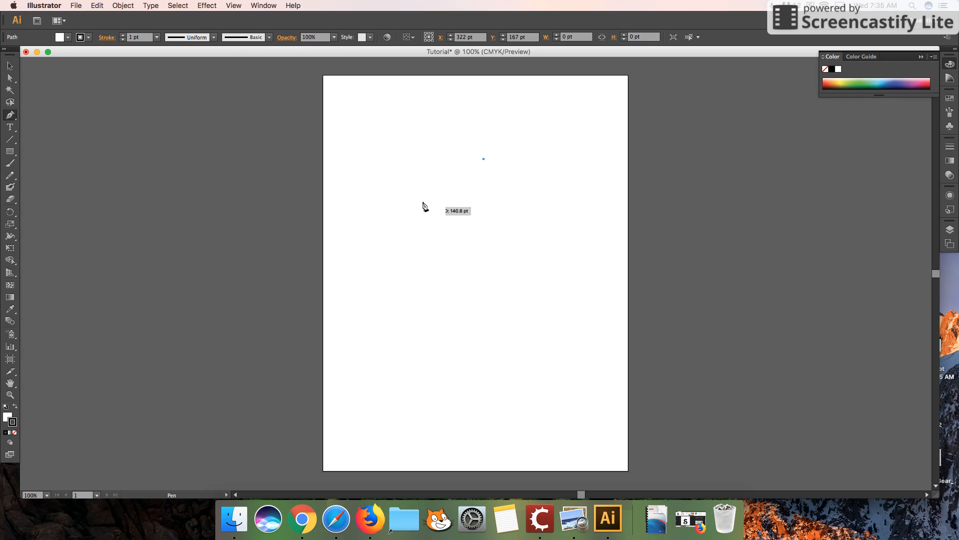
{"action": "left_click", "coordinate": [396, 165]}
{"action": "left_click", "coordinate": [403, 246]}
{"action": "left_click", "coordinate": [511, 256]}
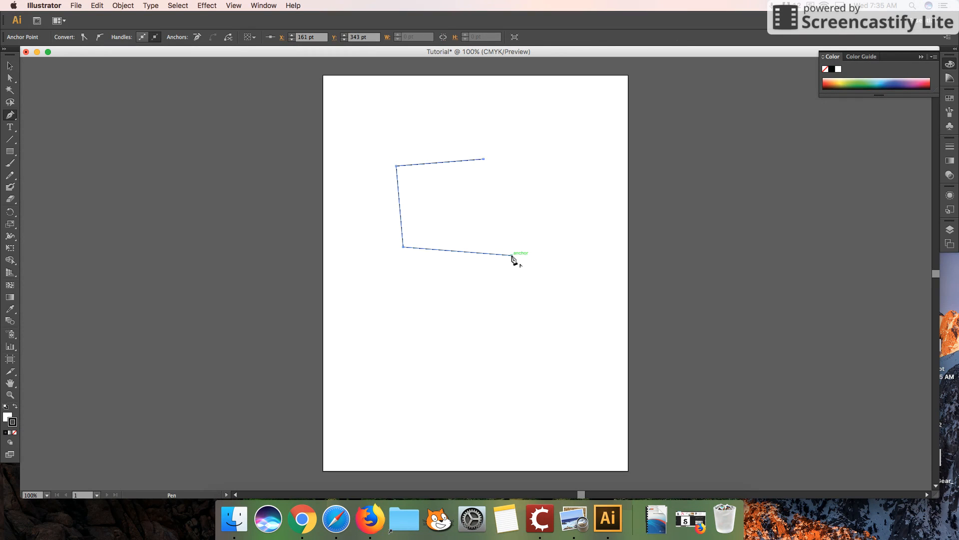
{"action": "left_click", "coordinate": [534, 162]}
{"action": "left_click_drag", "start_coordinate": [484, 115], "coordinate": [357, 98]}
{"action": "left_click_drag", "start_coordinate": [360, 160], "coordinate": [376, 179]}
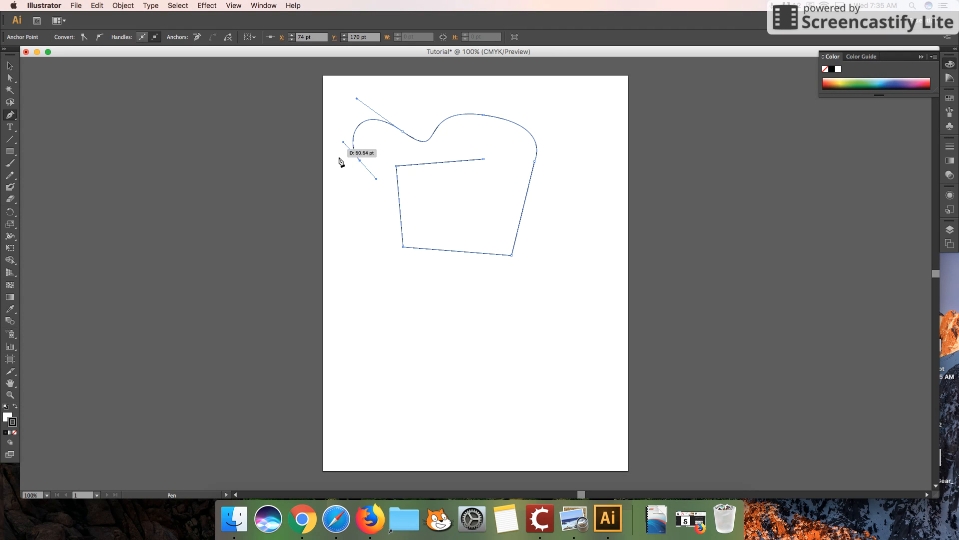
Extend the practice path down the artboard with straight segments and a curved end, and delete the whole path
{"action": "left_click", "coordinate": [527, 291]}
{"action": "left_click", "coordinate": [411, 313]}
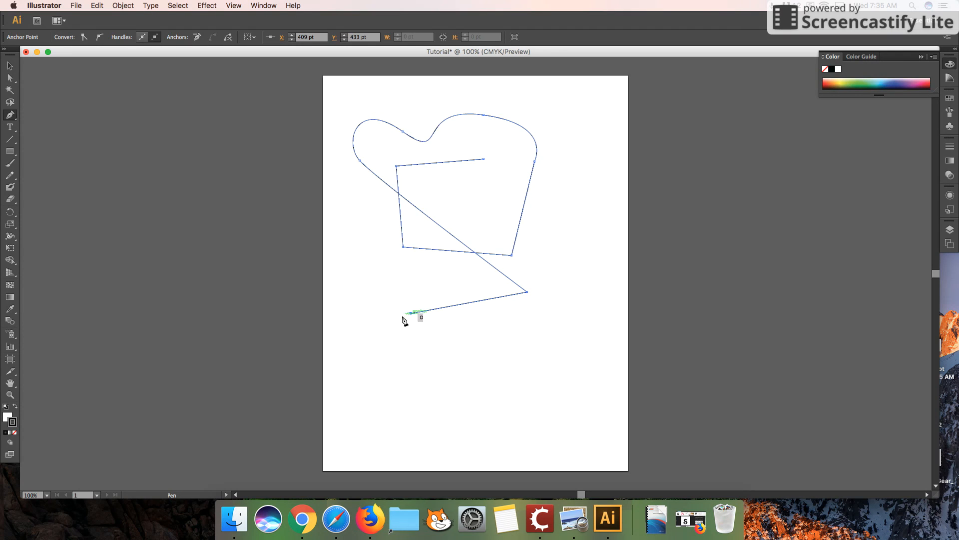
{"action": "left_click", "coordinate": [411, 395]}
{"action": "left_click", "coordinate": [523, 387]}
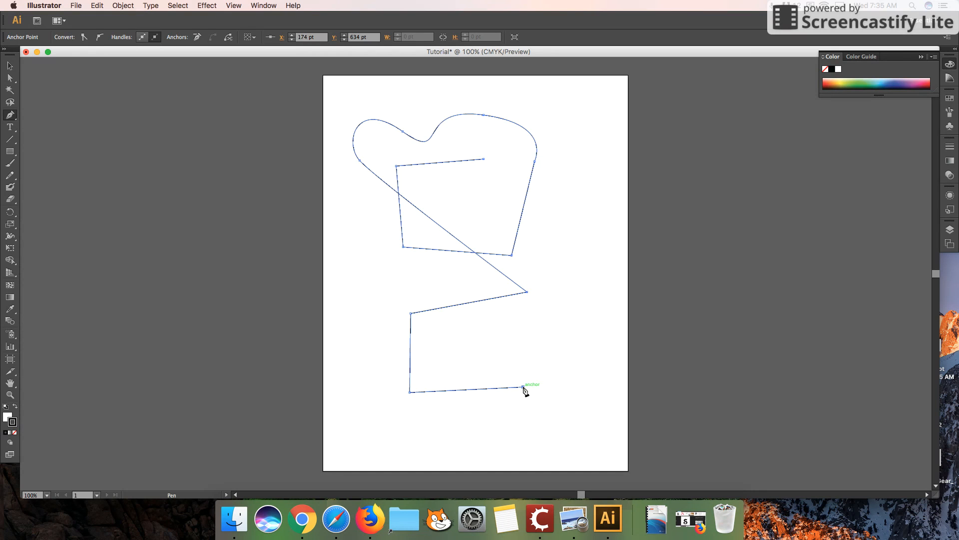
{"action": "left_click", "coordinate": [568, 334]}
{"action": "left_click_drag", "start_coordinate": [568, 333], "coordinate": [582, 295]}
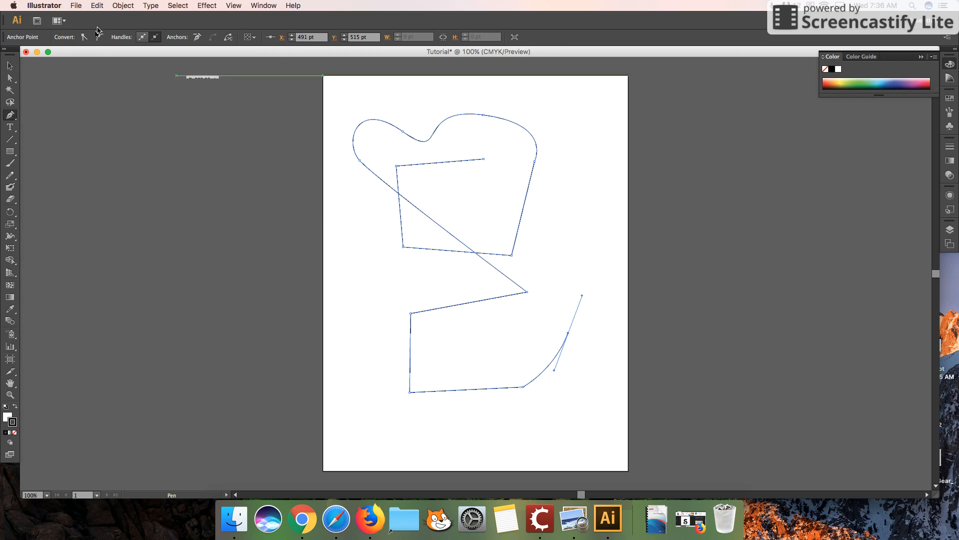
{"action": "key", "text": "Delete"}
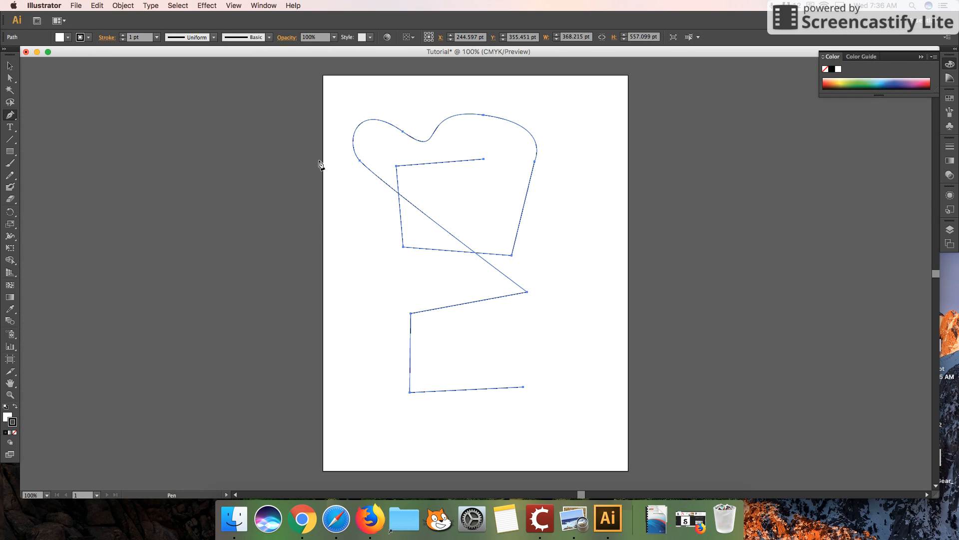
{"action": "key", "text": "Delete"}
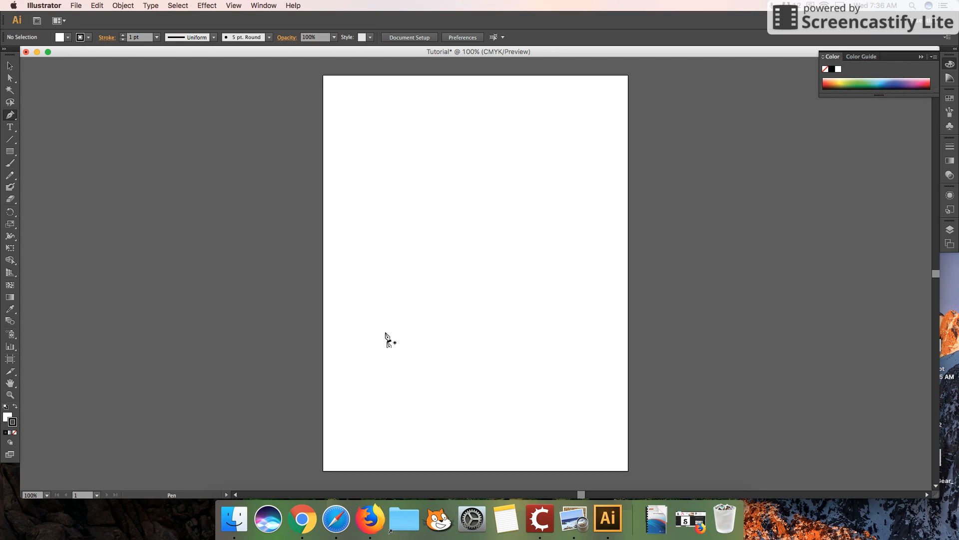
Try drawing a curved path with the Pen tool on the upper artboard, and undo it completely
{"action": "left_click", "coordinate": [477, 163]}
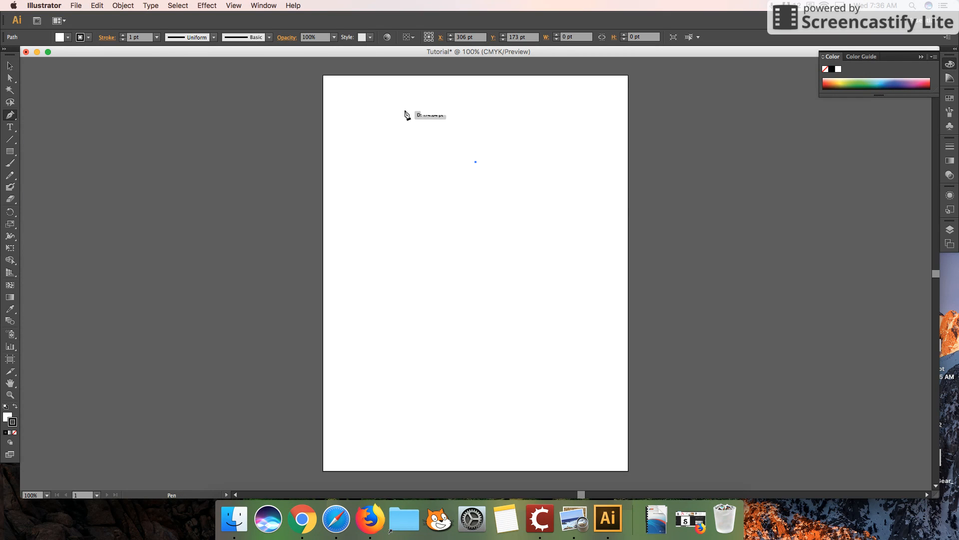
{"action": "left_click", "coordinate": [425, 129]}
{"action": "left_click_drag", "start_coordinate": [405, 128], "coordinate": [379, 131]}
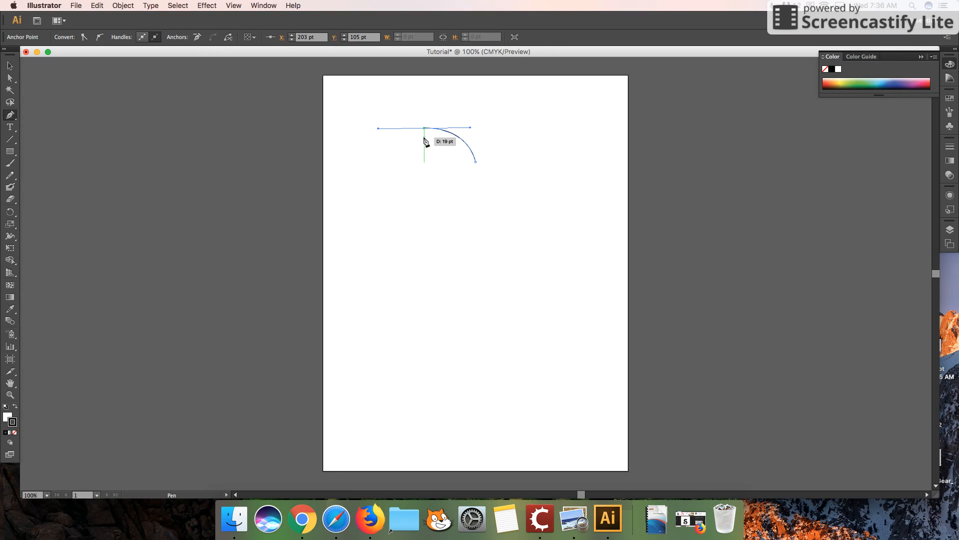
{"action": "left_click", "coordinate": [408, 133]}
{"action": "left_click_drag", "start_coordinate": [405, 137], "coordinate": [390, 193]}
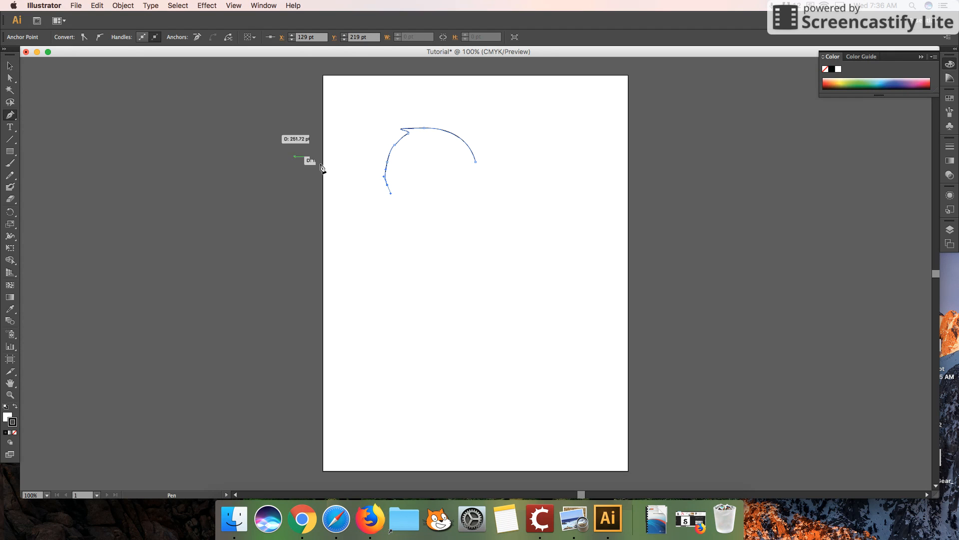
{"action": "key", "text": "super+z"}
{"action": "key", "text": "super+z"}
{"action": "key", "text": "super+z"}
{"action": "key", "text": "super+z"}
{"action": "key", "text": "super+z"}
{"action": "key", "text": "super+z"}
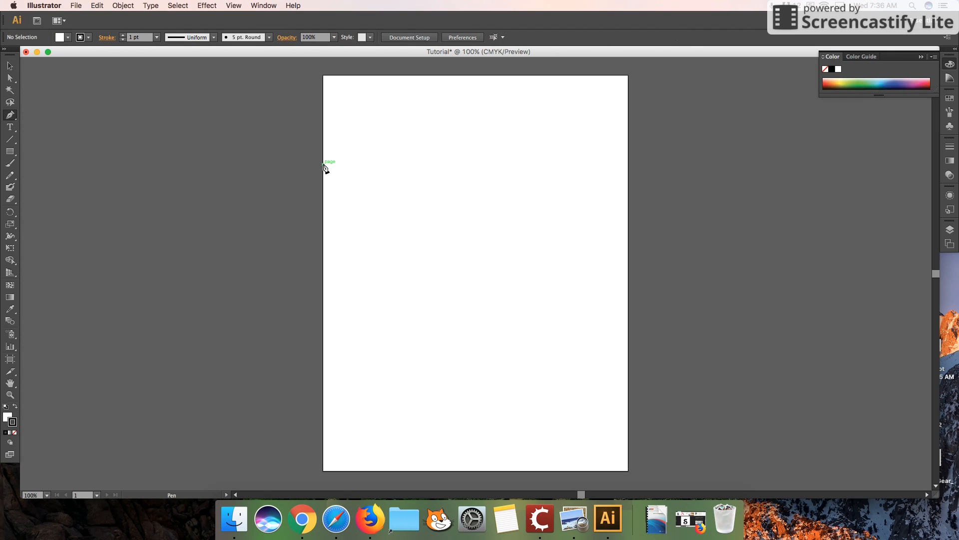
Draw a curved segment with the Pen tool as the inner top arc of a heart's left lobe
{"action": "left_click", "coordinate": [483, 154]}
{"action": "left_click_drag", "start_coordinate": [417, 119], "coordinate": [368, 121]}
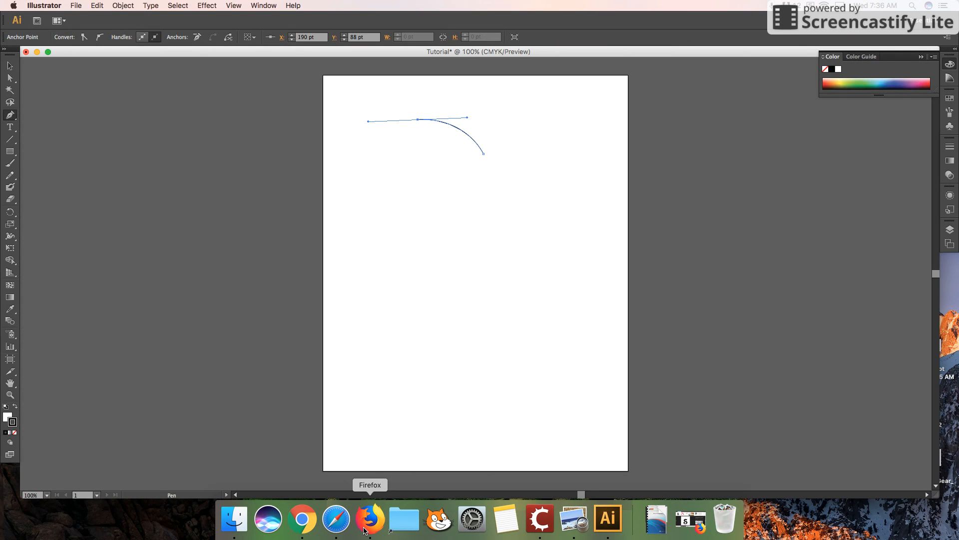
Switch to Firefox to view the crescent moon search results, and return to Illustrator
{"action": "left_click", "coordinate": [365, 522]}
{"action": "left_click", "coordinate": [231, 20]}
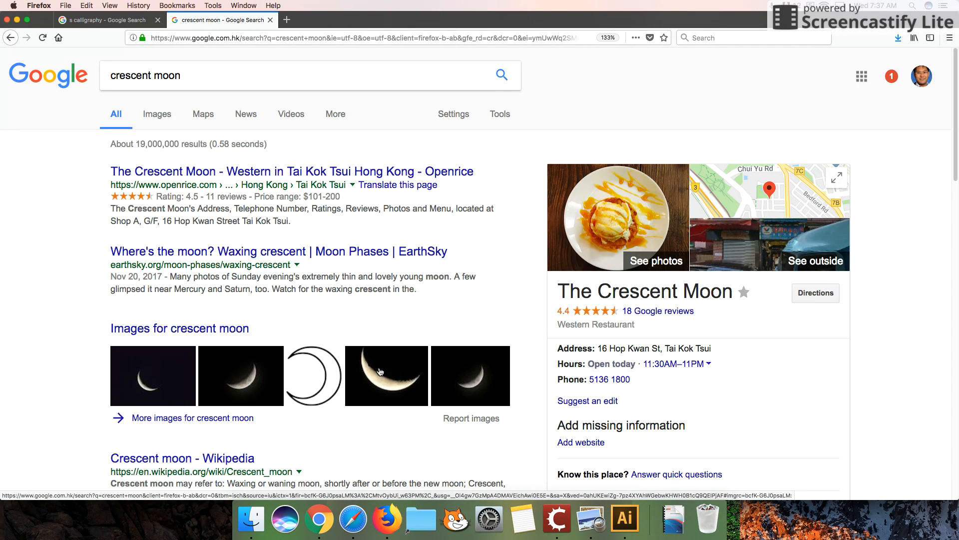
{"action": "left_click", "coordinate": [624, 522]}
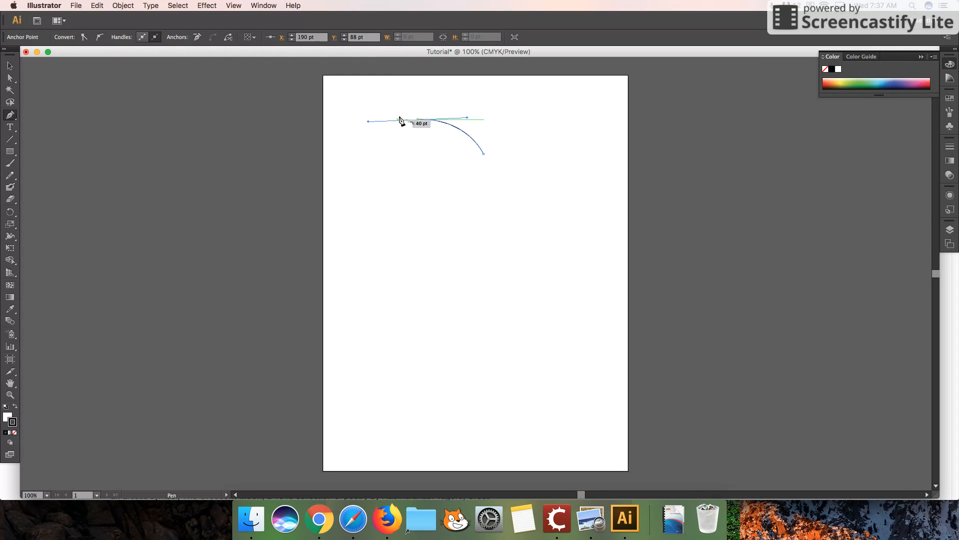
Try curving the arc back toward its start point and placing a separate smooth anchor, undoing both attempts
{"action": "left_click_drag", "start_coordinate": [471, 170], "coordinate": [536, 116]}
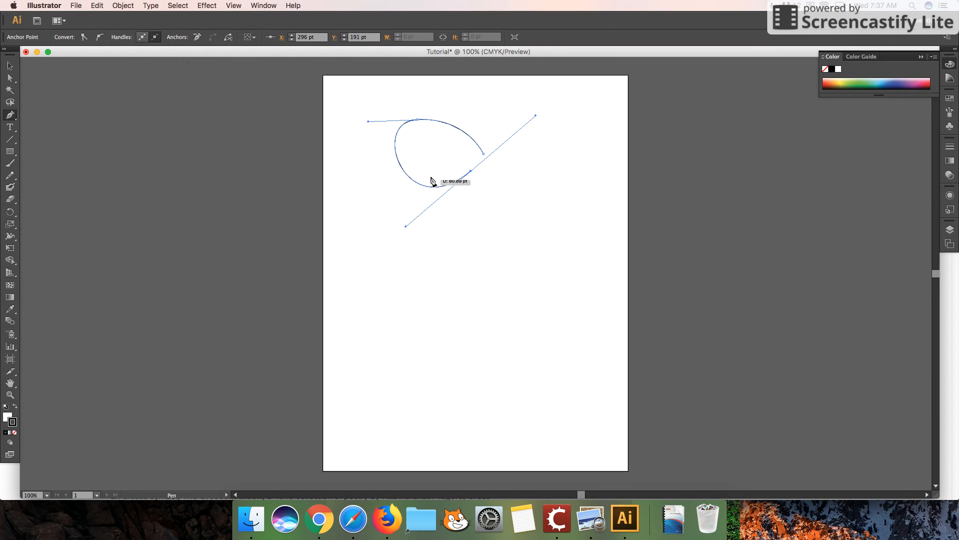
{"action": "key", "text": "super+z"}
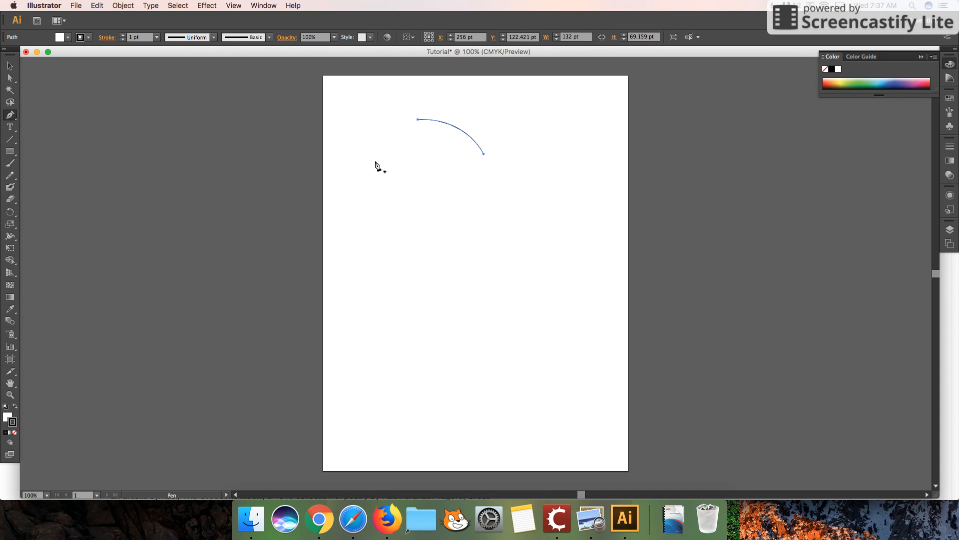
{"action": "left_click_drag", "start_coordinate": [372, 160], "coordinate": [372, 166]}
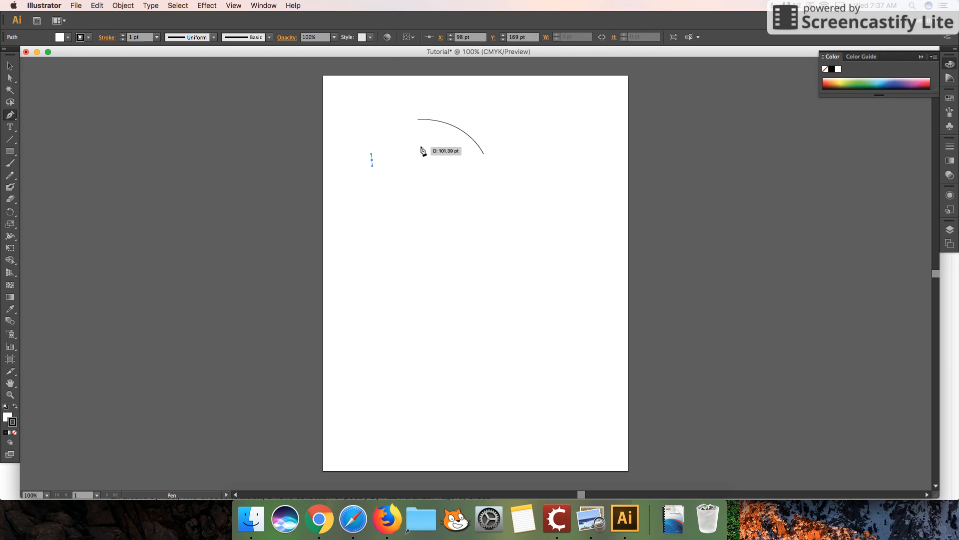
{"action": "key", "text": "super+z"}
Continue the arc from its left end with curved segments around both sides, closing it into a heart outline
{"action": "left_click", "coordinate": [418, 120]}
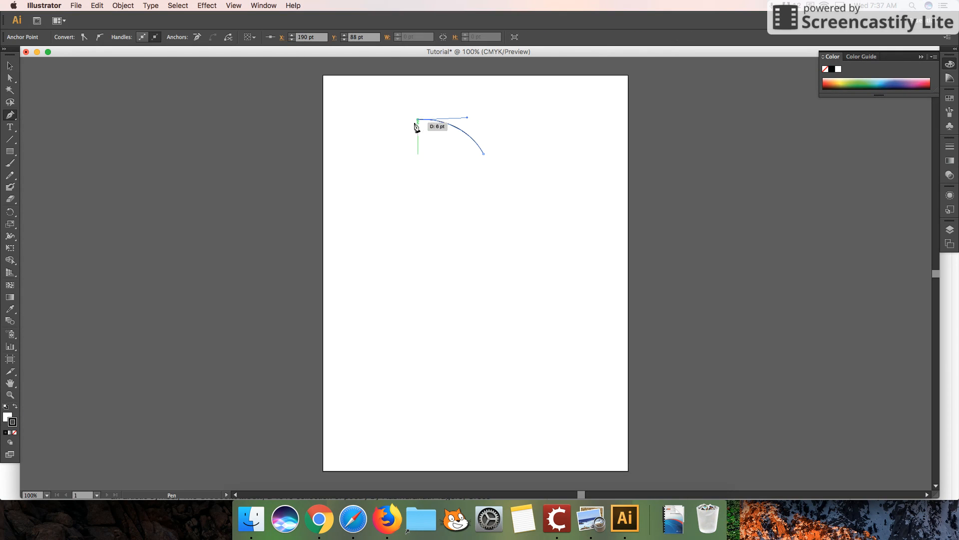
{"action": "left_click_drag", "start_coordinate": [376, 161], "coordinate": [377, 194]}
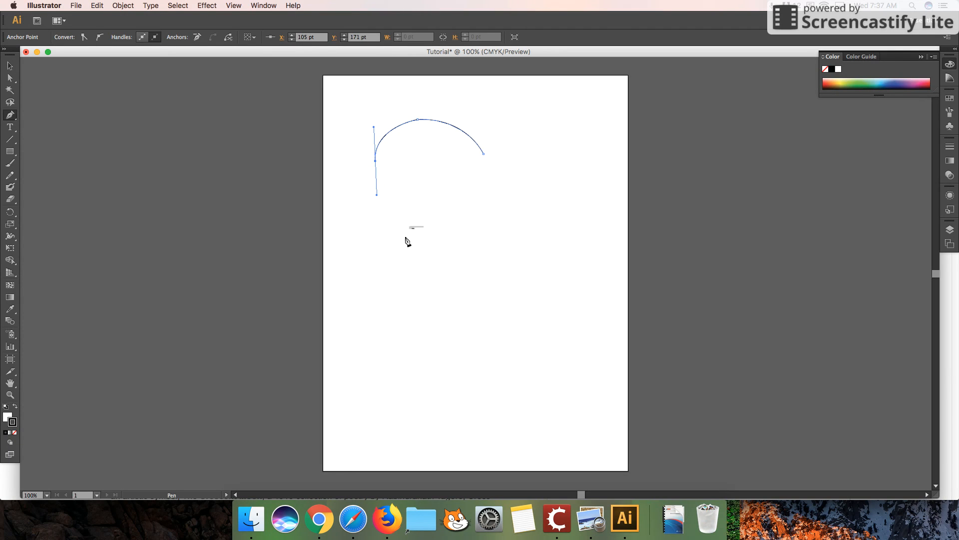
{"action": "left_click_drag", "start_coordinate": [452, 278], "coordinate": [475, 294]}
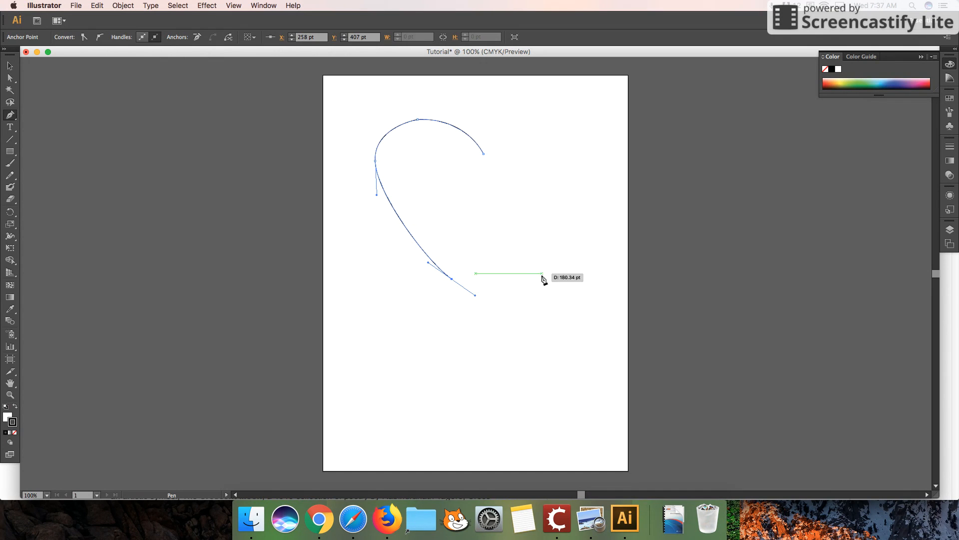
{"action": "left_click", "coordinate": [559, 174]}
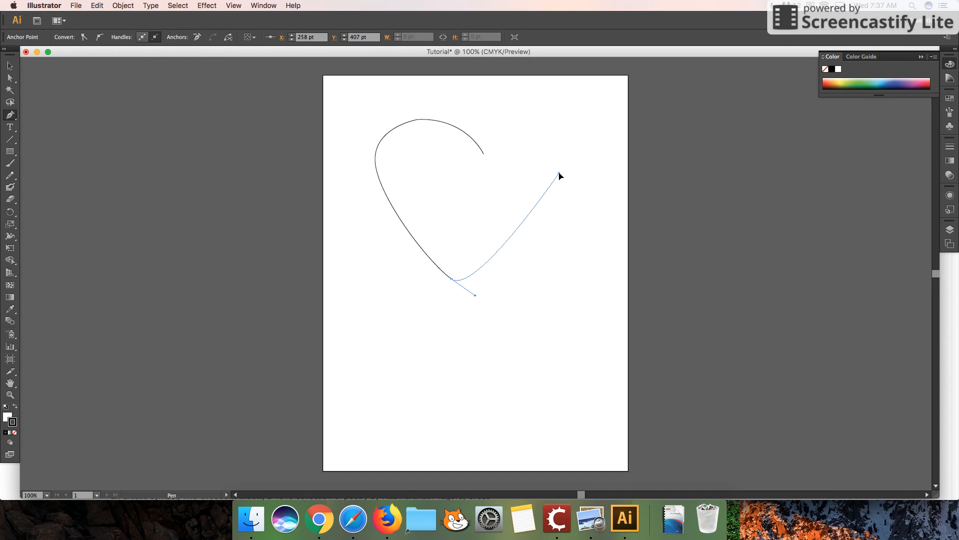
{"action": "left_click_drag", "start_coordinate": [560, 175], "coordinate": [577, 141]}
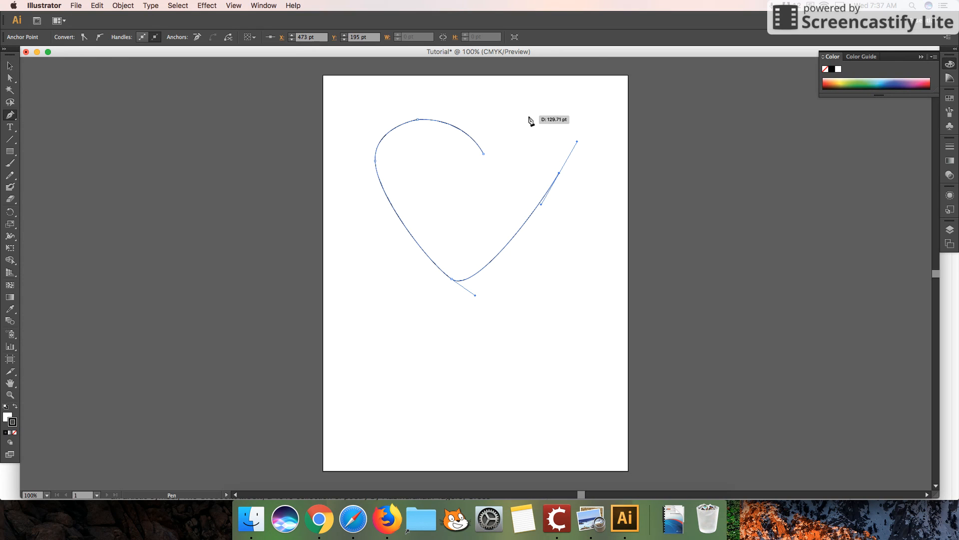
{"action": "left_click_drag", "start_coordinate": [528, 119], "coordinate": [509, 120]}
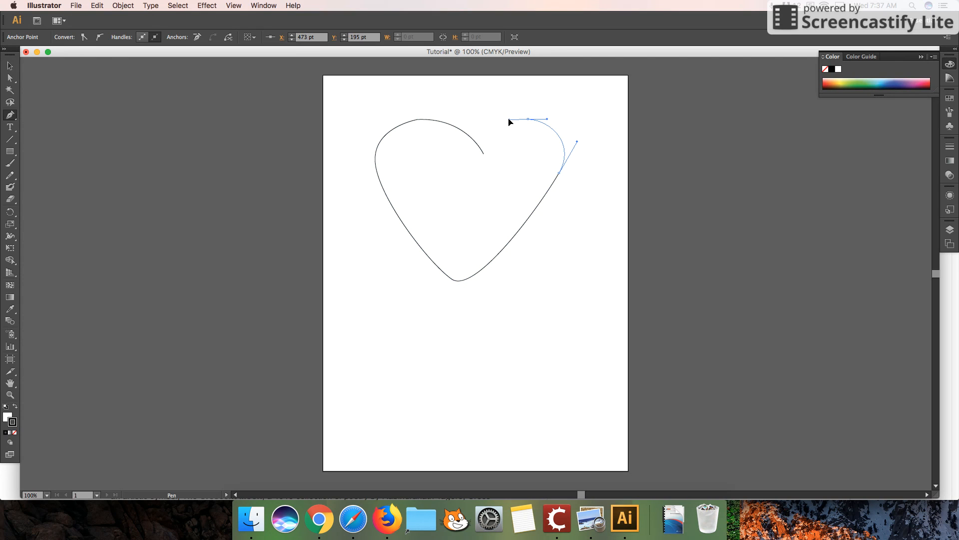
{"action": "left_click", "coordinate": [485, 155]}
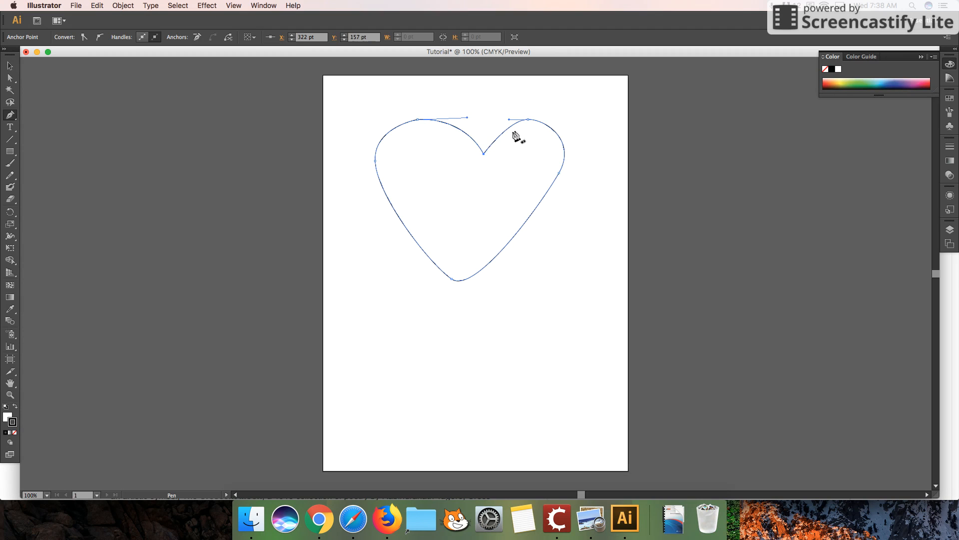
Reshape the heart with Direct Selection, moving its bottom and right-side anchors to the right and adjusting the right lobe's top handle
{"action": "left_click", "coordinate": [10, 78]}
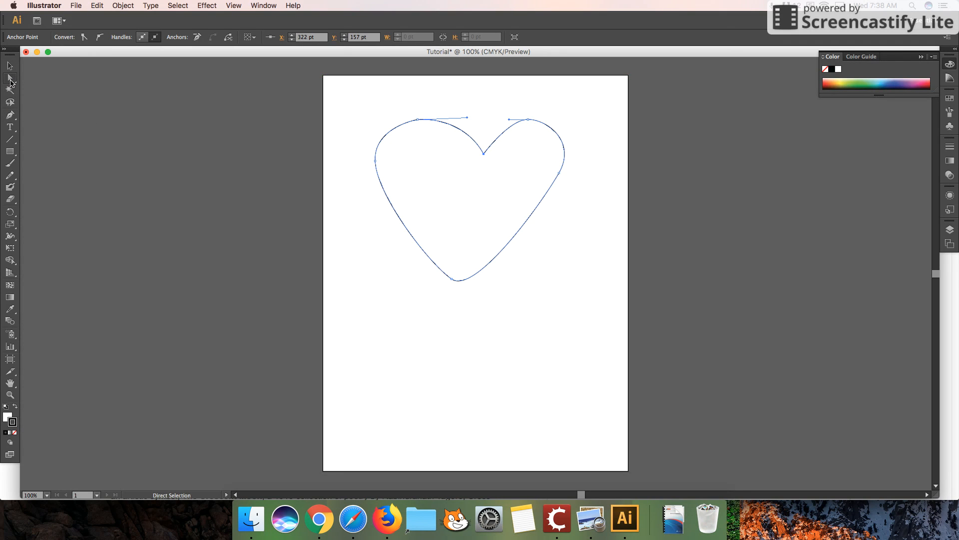
{"action": "left_click", "coordinate": [452, 279]}
{"action": "left_click_drag", "start_coordinate": [452, 279], "coordinate": [482, 281]}
{"action": "left_click_drag", "start_coordinate": [560, 175], "coordinate": [573, 175]}
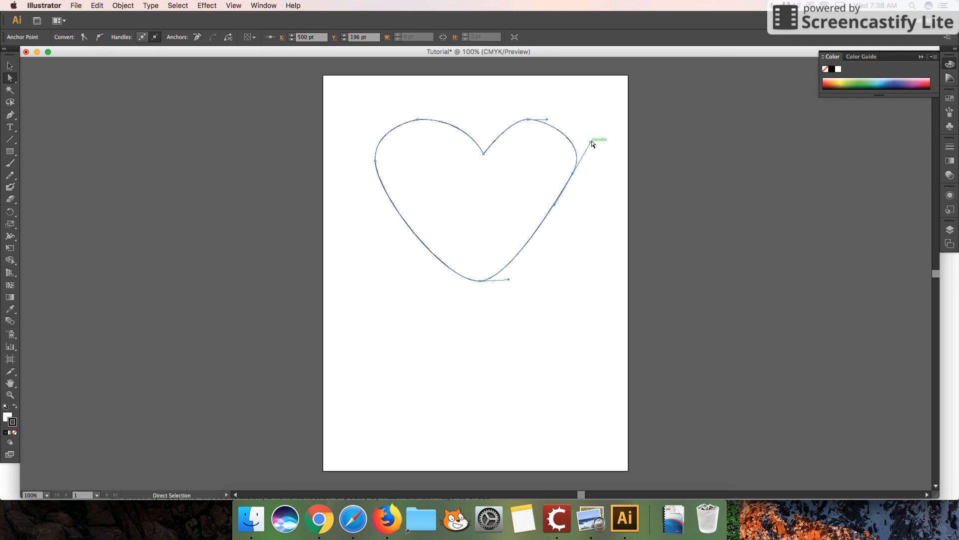
{"action": "left_click", "coordinate": [529, 276]}
{"action": "left_click_drag", "start_coordinate": [525, 122], "coordinate": [555, 115]}
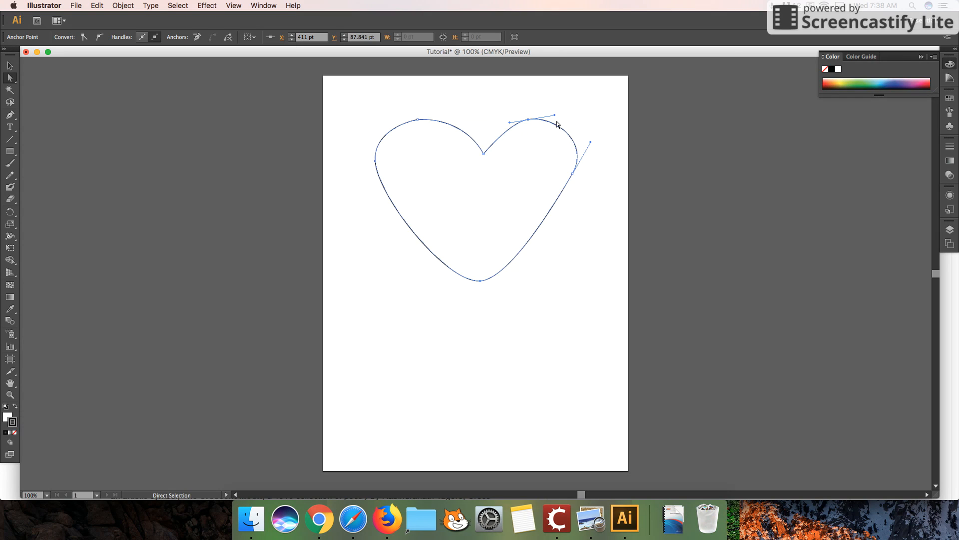
{"action": "left_click", "coordinate": [588, 128]}
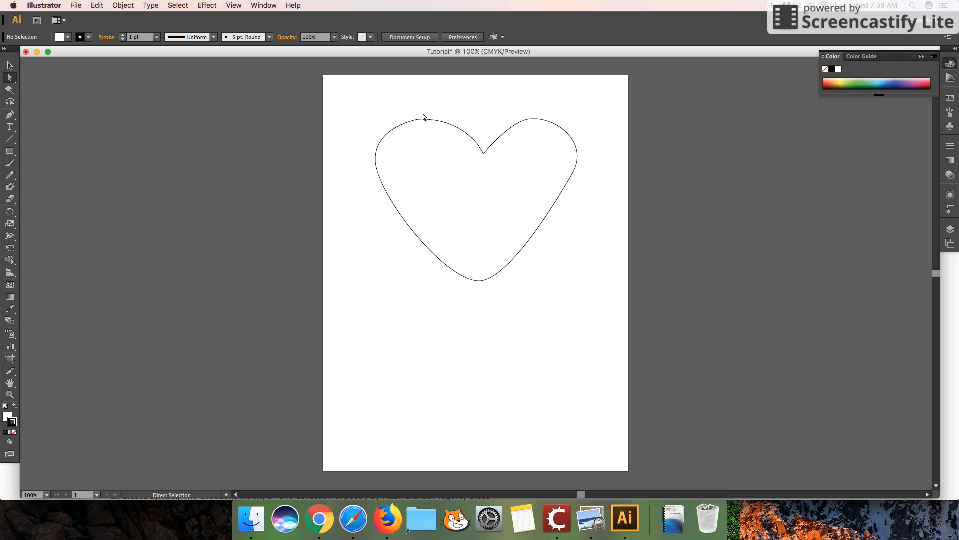
{"action": "left_click", "coordinate": [11, 67]}
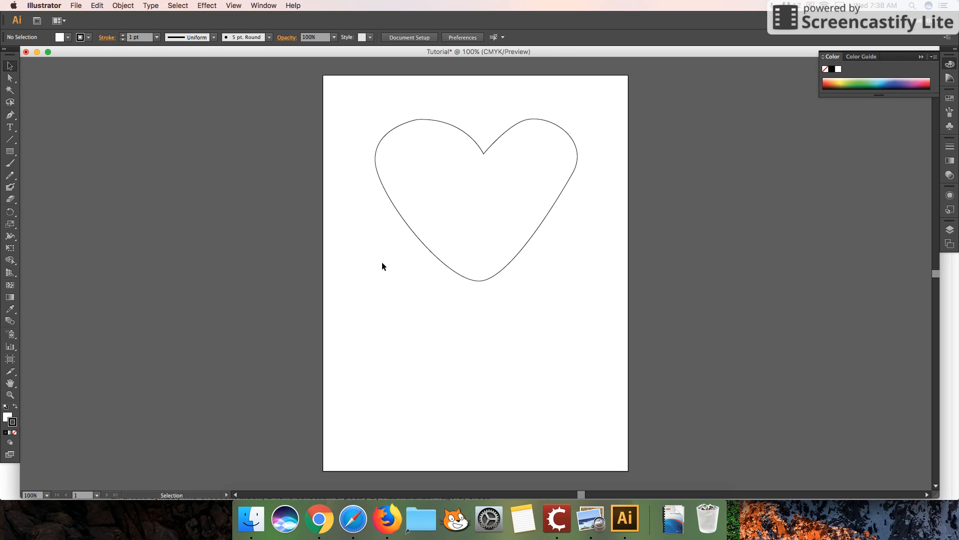
Create a new Print document named Tutorial1b at Letter size
{"action": "left_click", "coordinate": [76, 5]}
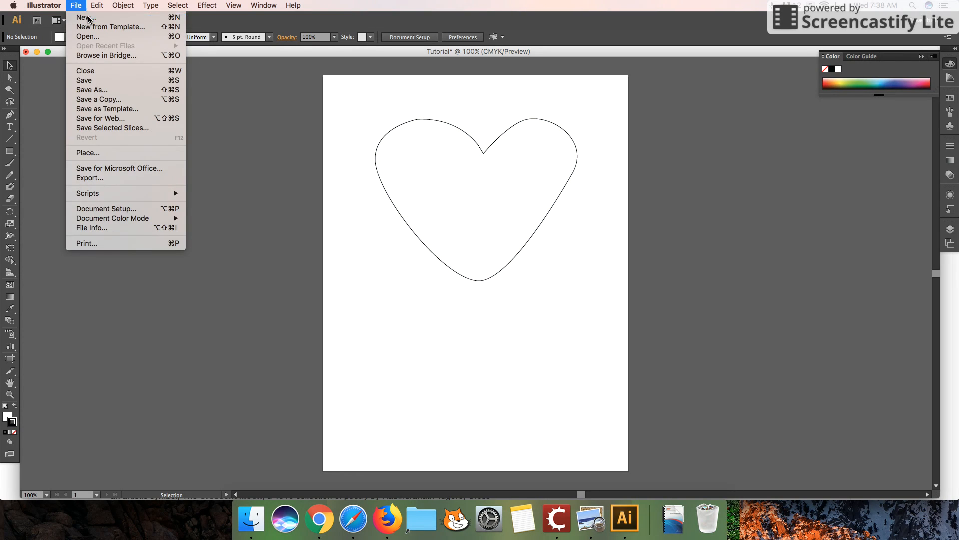
{"action": "left_click", "coordinate": [88, 18]}
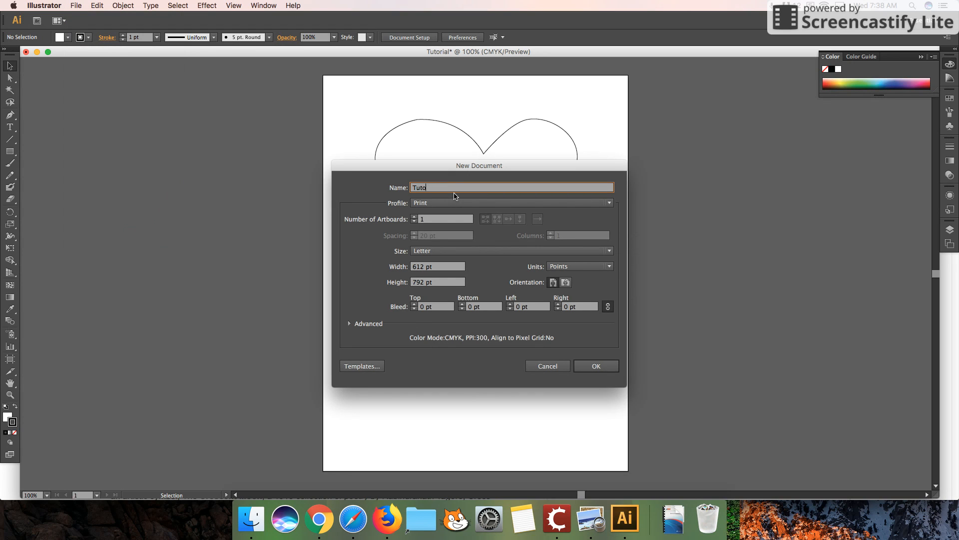
{"action": "type", "text": "Tutorial1b"}
{"action": "key", "text": "Return"}
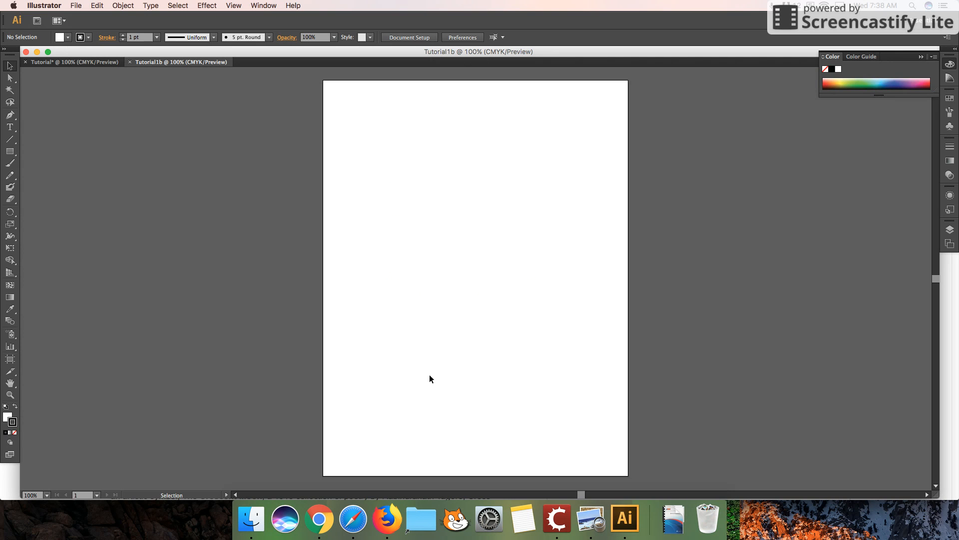
Switch to Firefox to view the calligraphy letter S reference image, and bring up the Finder file window
{"action": "left_click", "coordinate": [251, 519]}
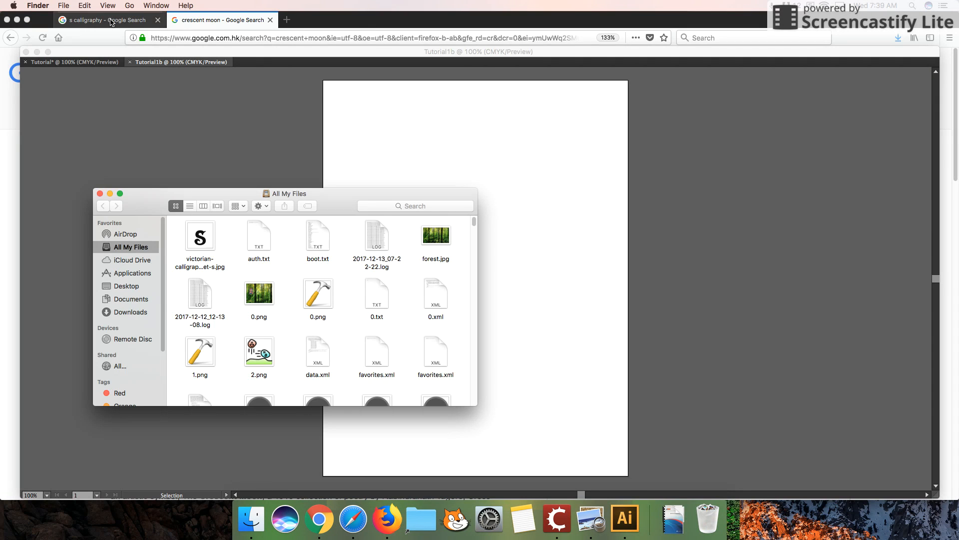
{"action": "left_click", "coordinate": [111, 22]}
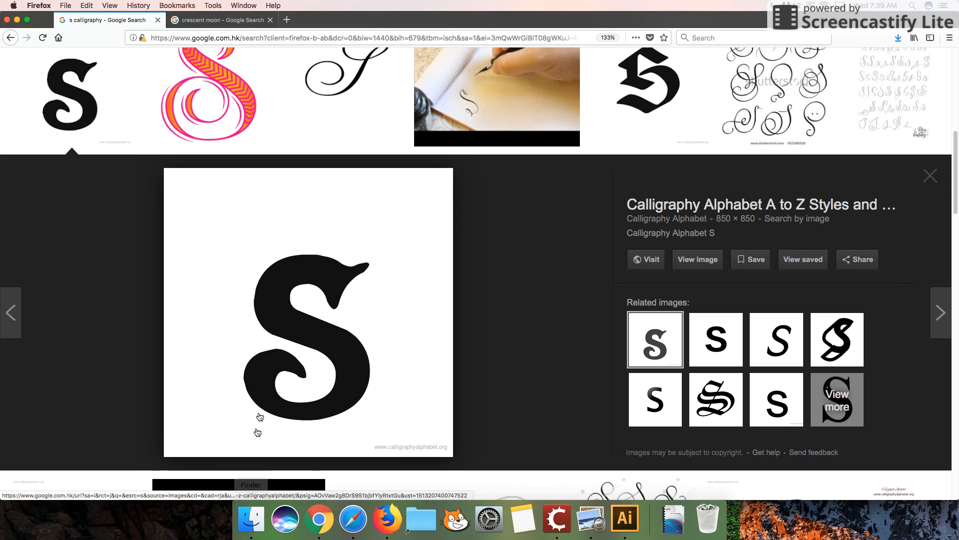
{"action": "left_click", "coordinate": [251, 518]}
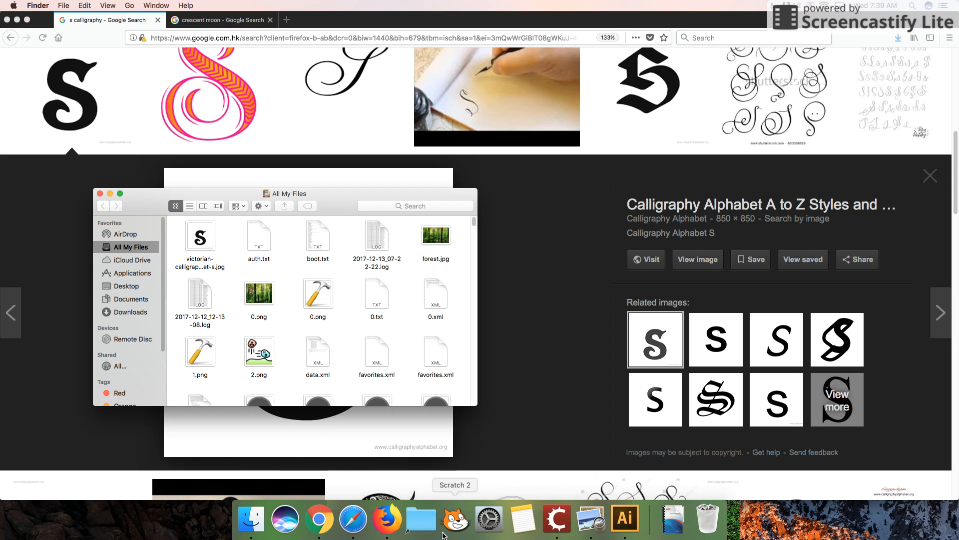
Place the victorian calligraphy S image from Finder into Tutorial1b and position it at X 306 pt, Y 313 pt
{"action": "left_click", "coordinate": [632, 519]}
{"action": "left_click", "coordinate": [250, 509]}
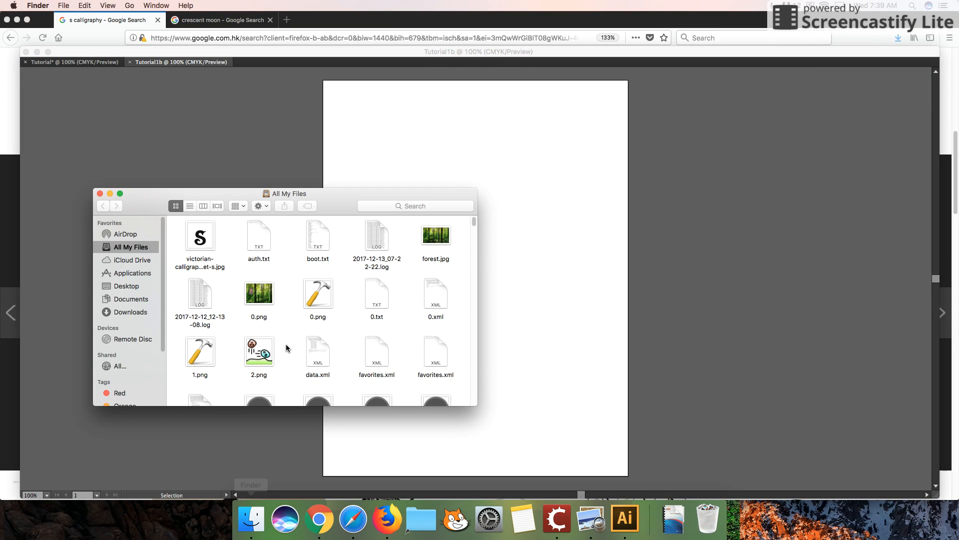
{"action": "left_click_drag", "start_coordinate": [202, 240], "coordinate": [385, 145]}
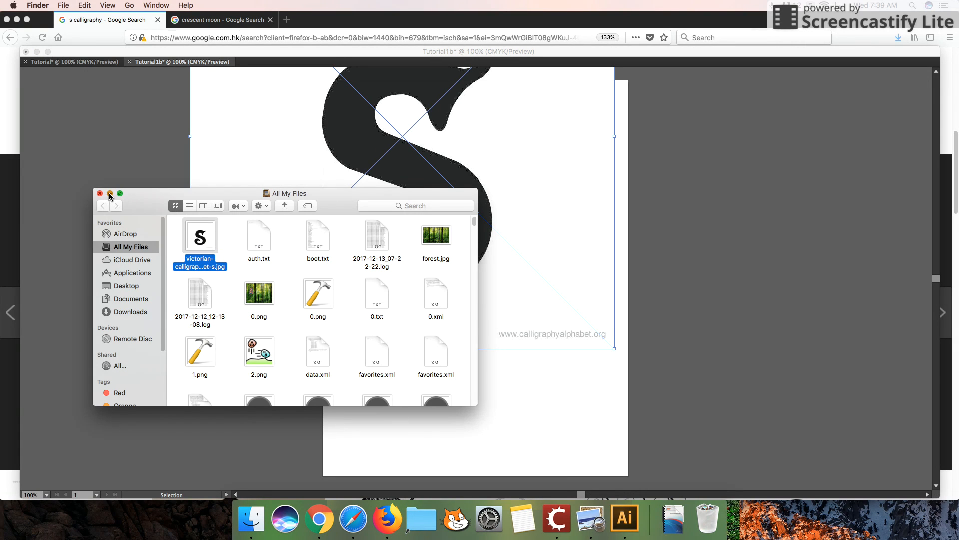
{"action": "left_click", "coordinate": [110, 196]}
{"action": "left_click", "coordinate": [472, 216]}
{"action": "left_click_drag", "start_coordinate": [465, 231], "coordinate": [528, 321]}
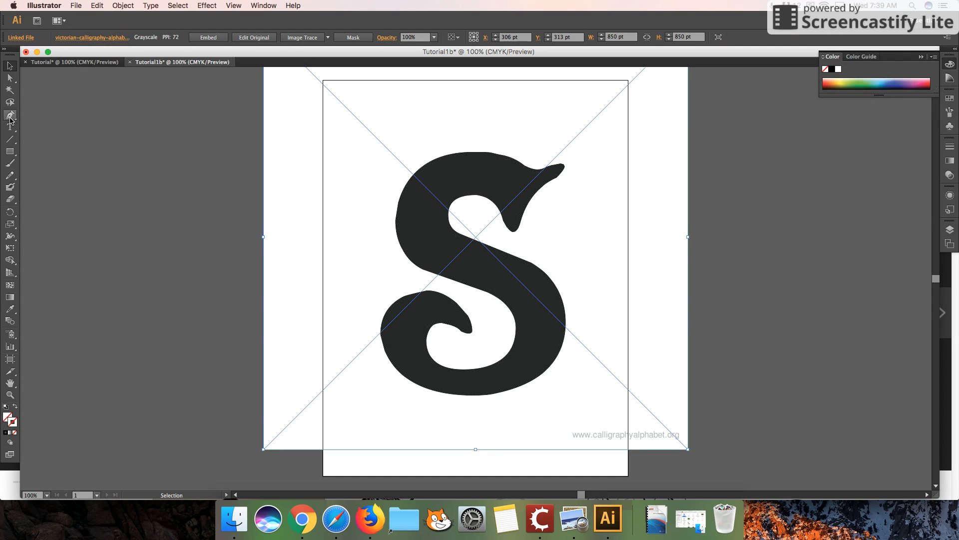
Start tracing the S with the Pen tool from its top centre, around the upper-left curve and along the lower edge of the diagonal
{"action": "left_click", "coordinate": [10, 116]}
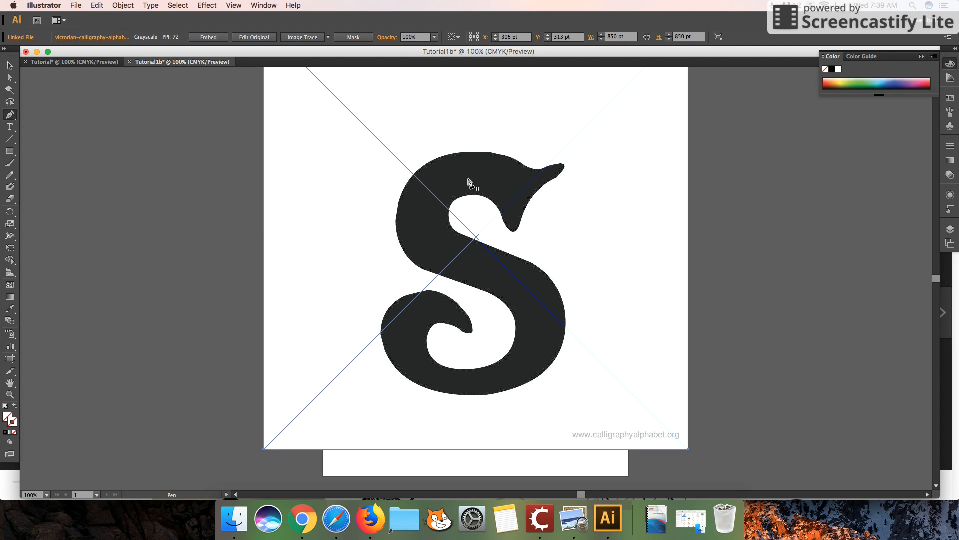
{"action": "left_click", "coordinate": [475, 152]}
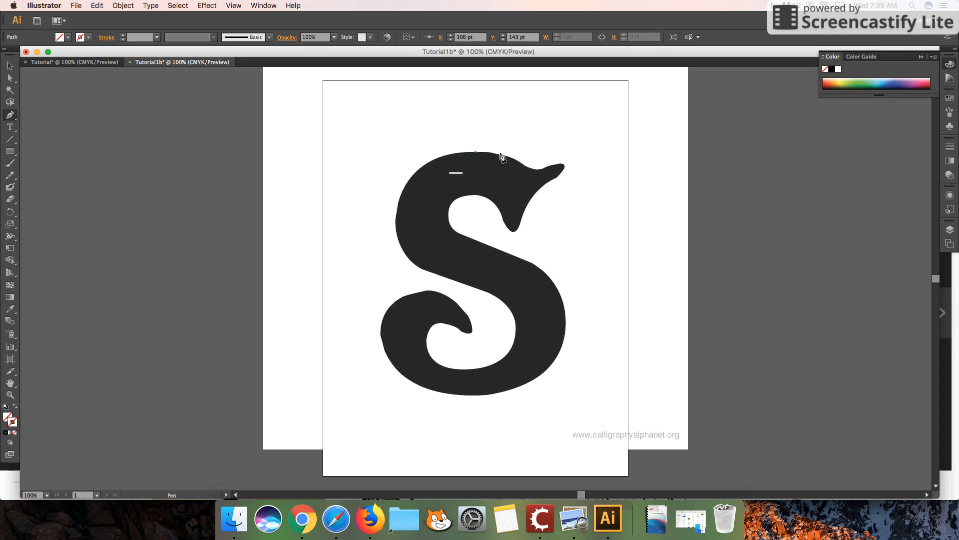
{"action": "left_click", "coordinate": [405, 188]}
{"action": "left_click_drag", "start_coordinate": [405, 189], "coordinate": [380, 230]}
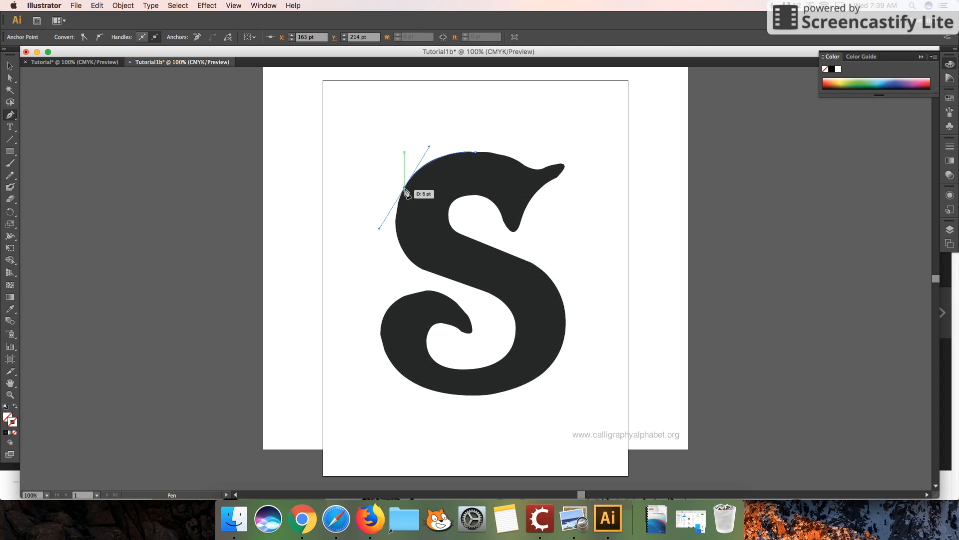
{"action": "left_click", "coordinate": [420, 268]}
{"action": "left_click_drag", "start_coordinate": [426, 268], "coordinate": [427, 269]}
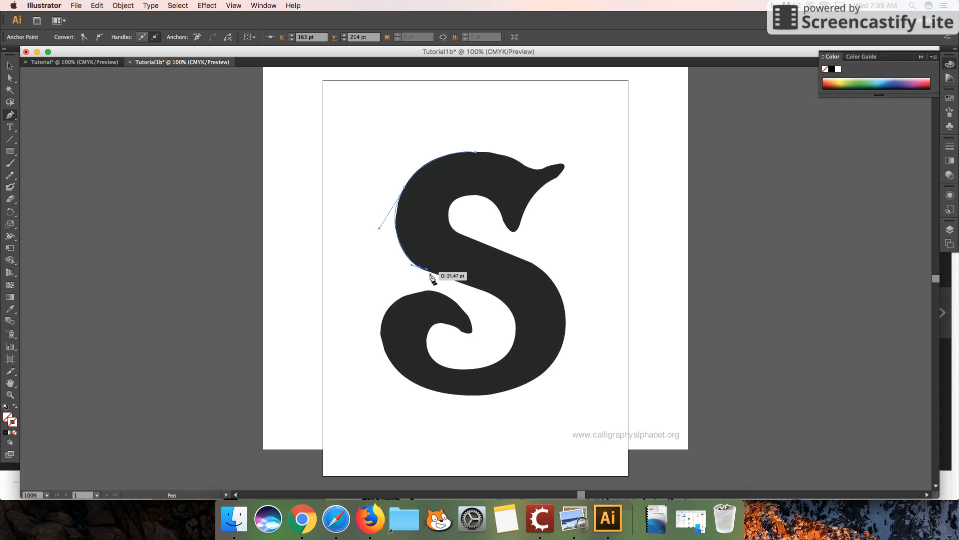
{"action": "left_click", "coordinate": [488, 293]}
Continue the path with curved segments around the inside of the lower bowl to the tip of the curl
{"action": "left_click_drag", "start_coordinate": [505, 357], "coordinate": [472, 406]}
{"action": "left_click_drag", "start_coordinate": [434, 359], "coordinate": [428, 352]}
{"action": "mouse_move", "coordinate": [460, 330]}
{"action": "left_mouse_down"}
{"action": "mouse_move", "coordinate": [499, 353]}
{"action": "mouse_move", "coordinate": [473, 328]}
{"action": "left_mouse_up"}
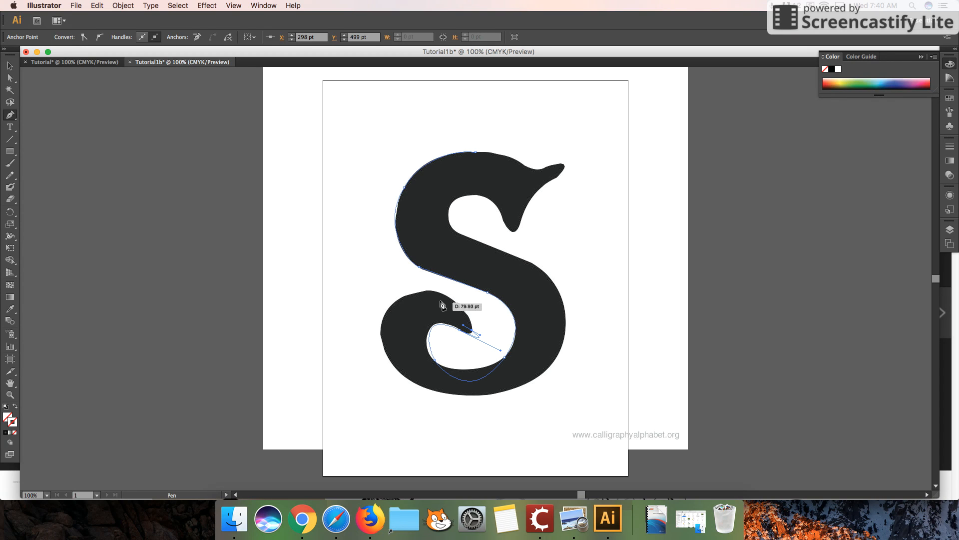
Trace the outer edge of the lower-left curl and the bottom of the S with smooth curves up to its lower-right side
{"action": "left_click_drag", "start_coordinate": [432, 291], "coordinate": [405, 292]}
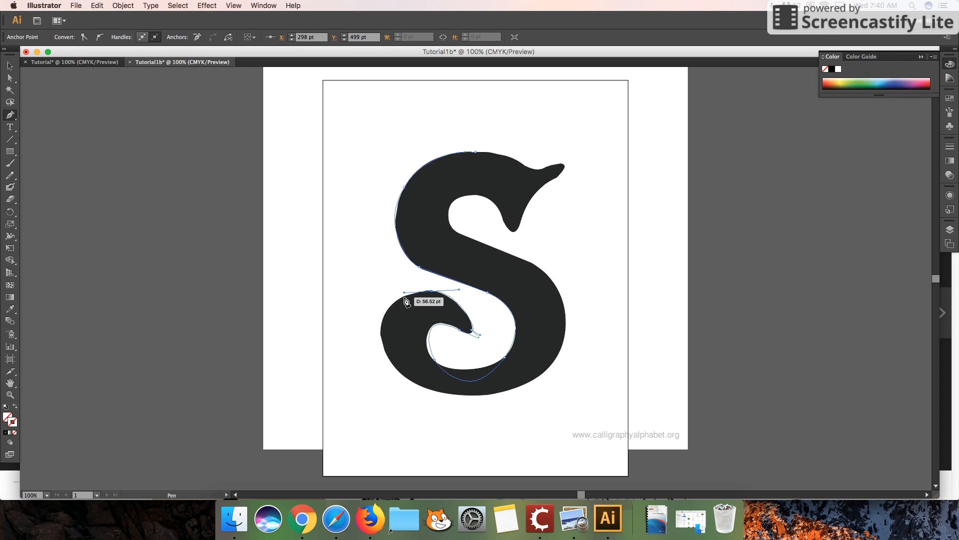
{"action": "left_click_drag", "start_coordinate": [381, 333], "coordinate": [382, 359]}
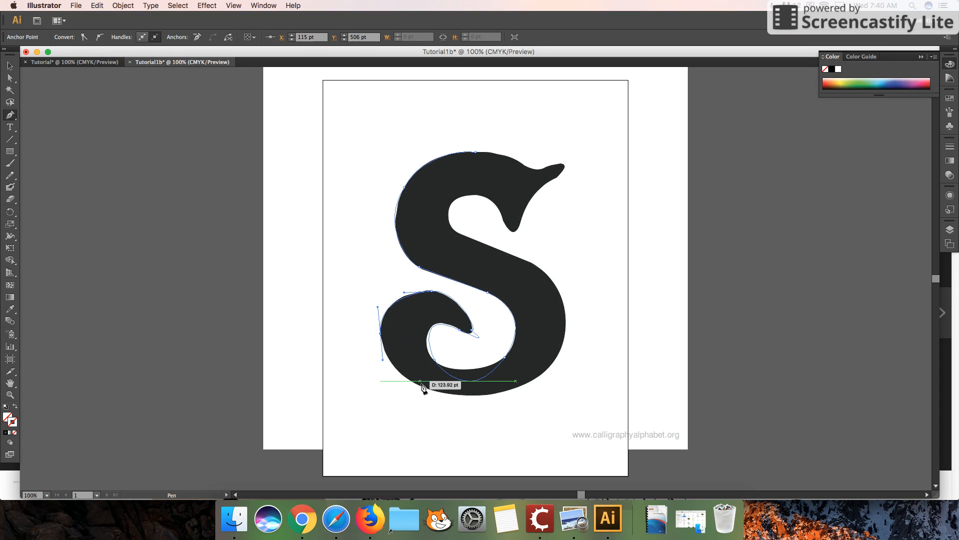
{"action": "left_click", "coordinate": [439, 392]}
{"action": "left_click_drag", "start_coordinate": [440, 394], "coordinate": [469, 396]}
{"action": "left_click_drag", "start_coordinate": [552, 363], "coordinate": [576, 328]}
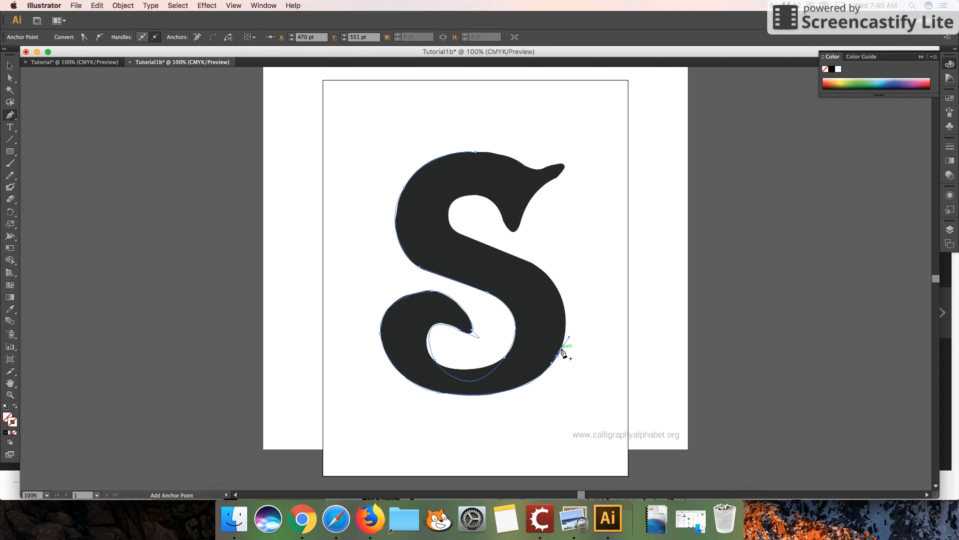
Trace up the right side of the S and back along the diagonal's upper edge with closely spaced anchor points
{"action": "left_click", "coordinate": [564, 339]}
{"action": "left_click", "coordinate": [566, 330]}
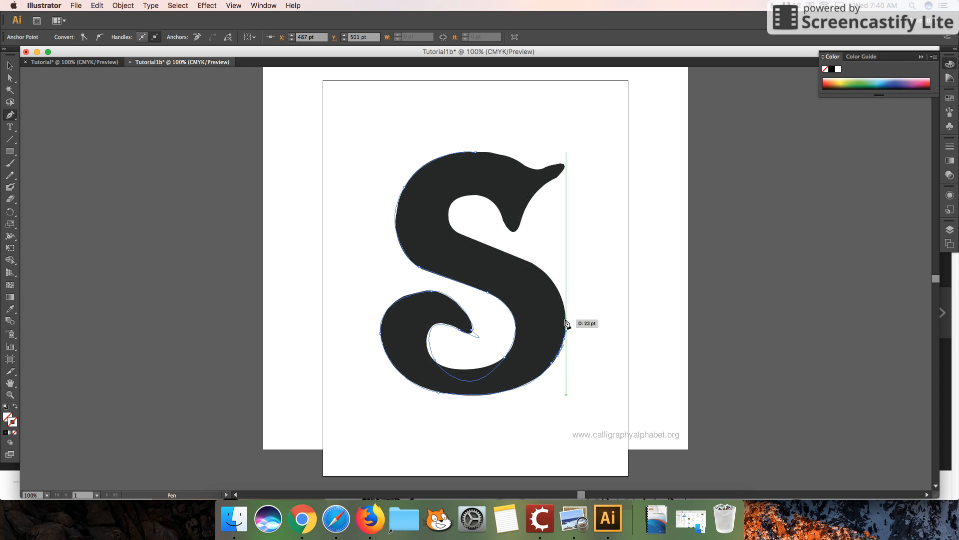
{"action": "left_click", "coordinate": [565, 306]}
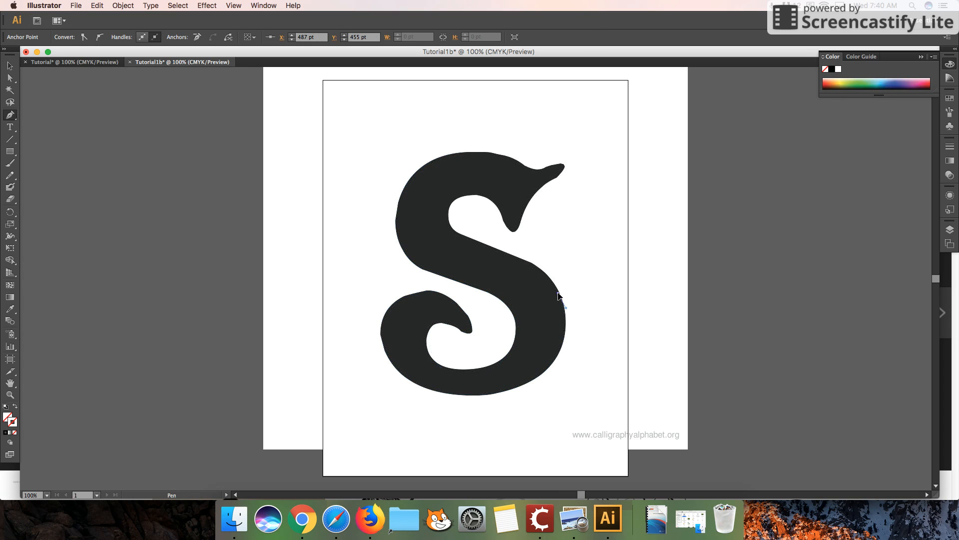
{"action": "left_click", "coordinate": [558, 293]}
{"action": "left_click", "coordinate": [550, 278]}
{"action": "left_click", "coordinate": [535, 265]}
{"action": "left_click", "coordinate": [516, 257]}
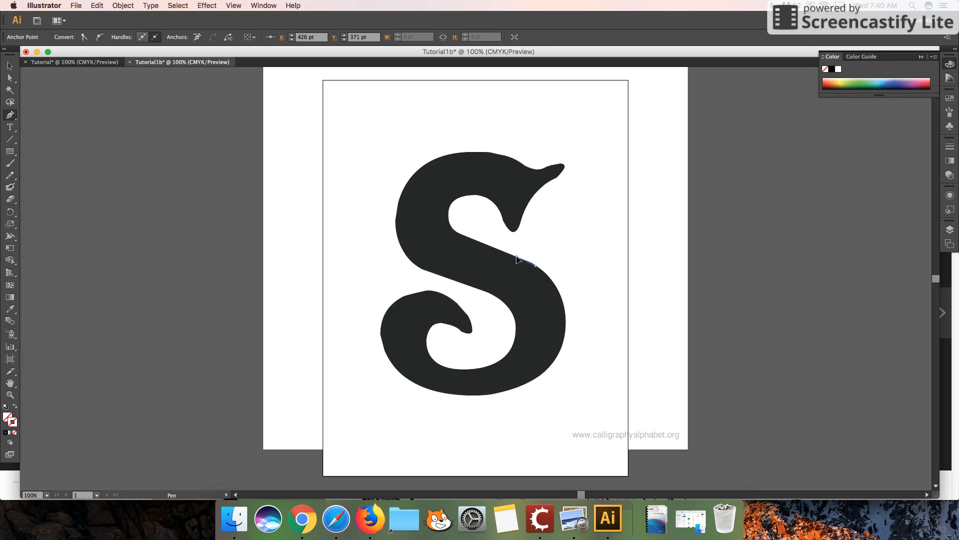
{"action": "left_click", "coordinate": [463, 234]}
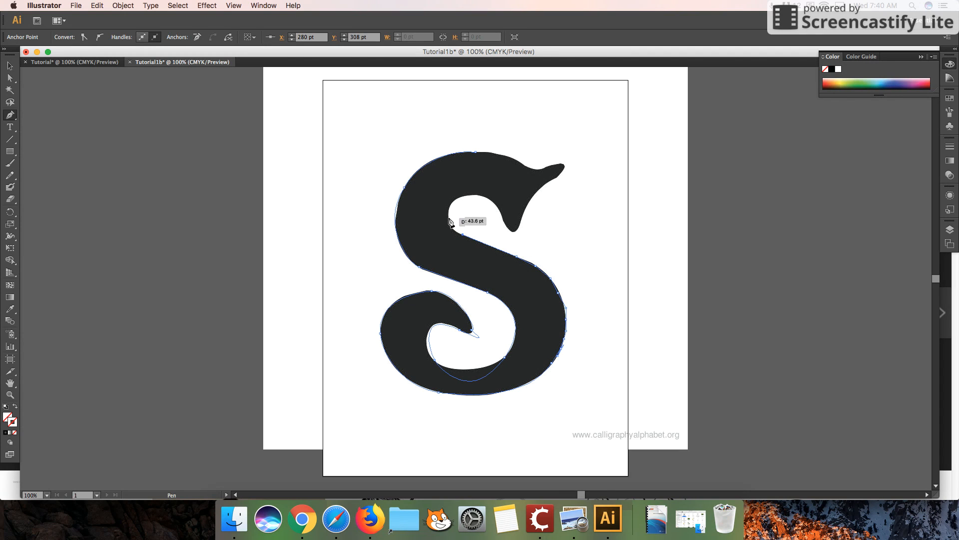
Trace the inner edge of the upper bowl with short segments, ending at the serif's lower point
{"action": "left_click", "coordinate": [454, 228]}
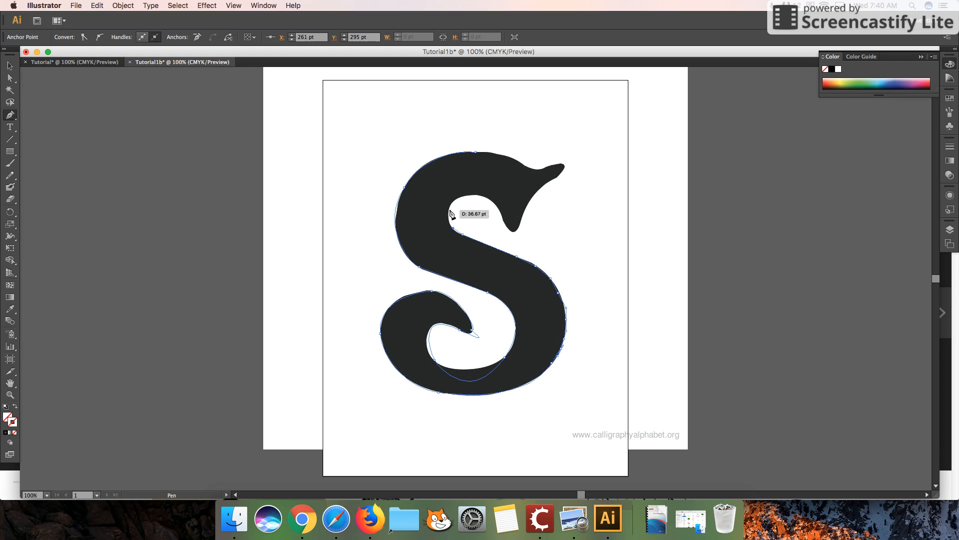
{"action": "left_click", "coordinate": [456, 198]}
{"action": "left_click", "coordinate": [468, 195]}
{"action": "left_click", "coordinate": [476, 195]}
{"action": "left_click", "coordinate": [488, 197]}
{"action": "left_click", "coordinate": [494, 202]}
{"action": "left_click", "coordinate": [498, 209]}
{"action": "left_click", "coordinate": [501, 219]}
{"action": "left_click", "coordinate": [512, 230]}
Trace around the upper-right serif with short segments and close the path at its starting point on the S's top edge
{"action": "left_click", "coordinate": [520, 224]}
{"action": "left_click", "coordinate": [525, 213]}
{"action": "left_click", "coordinate": [535, 197]}
{"action": "left_click", "coordinate": [544, 186]}
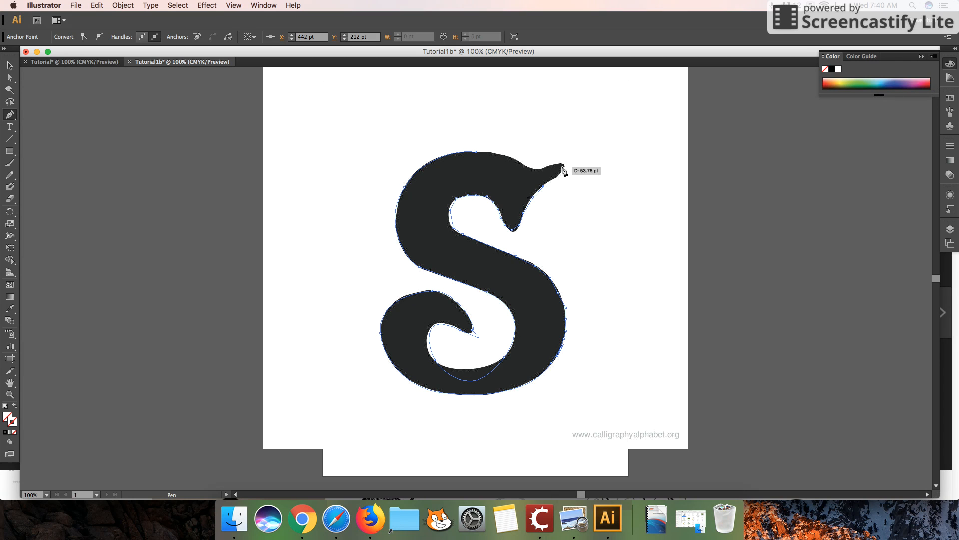
{"action": "left_click", "coordinate": [563, 168]}
{"action": "left_click", "coordinate": [556, 163]}
{"action": "left_click", "coordinate": [539, 167]}
{"action": "left_click", "coordinate": [518, 162]}
{"action": "left_click", "coordinate": [500, 151]}
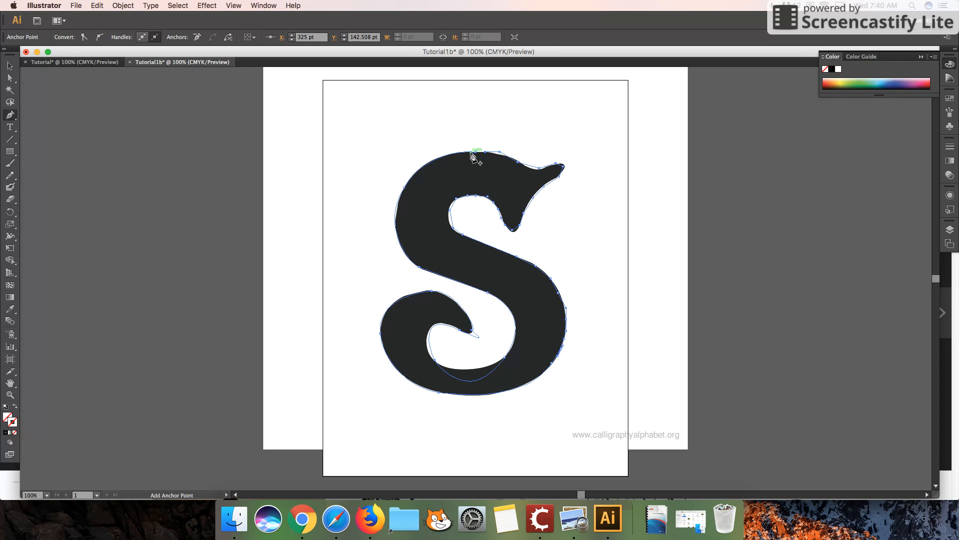
{"action": "left_click", "coordinate": [475, 153]}
Delete the placed S image and select the traced S path
{"action": "left_click", "coordinate": [9, 67]}
{"action": "left_click", "coordinate": [431, 115]}
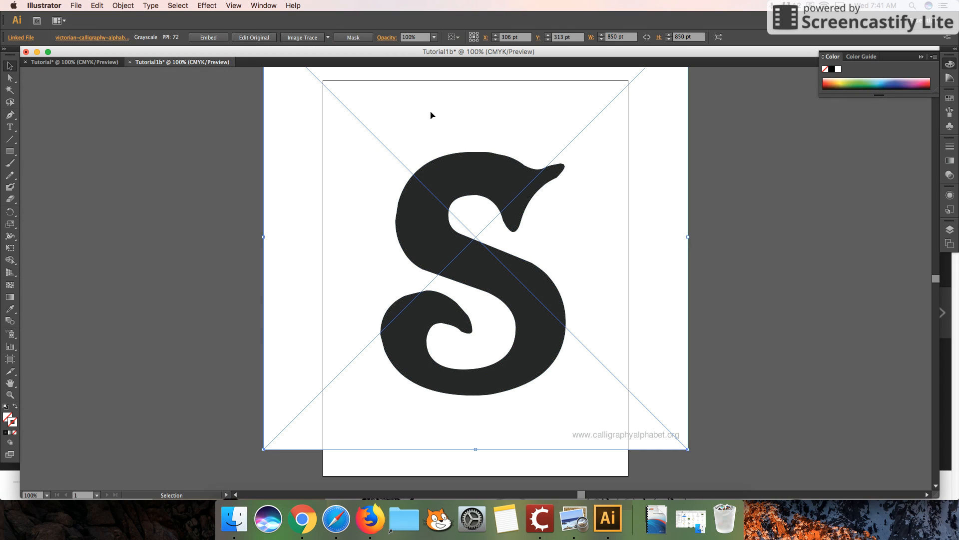
{"action": "key", "text": "Delete"}
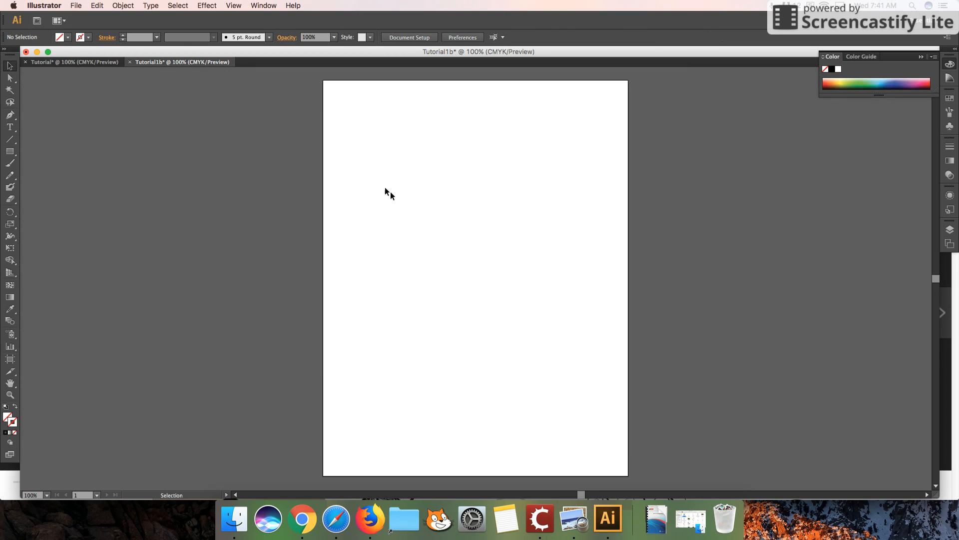
{"action": "left_click_drag", "start_coordinate": [367, 173], "coordinate": [567, 422]}
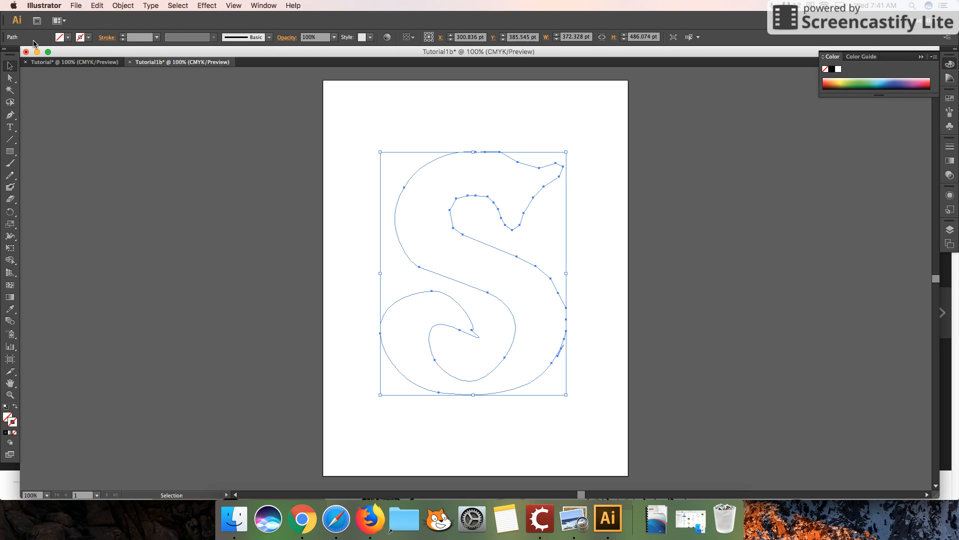
Try a black fill on the S path, then set its fill back to None
{"action": "left_click", "coordinate": [68, 38]}
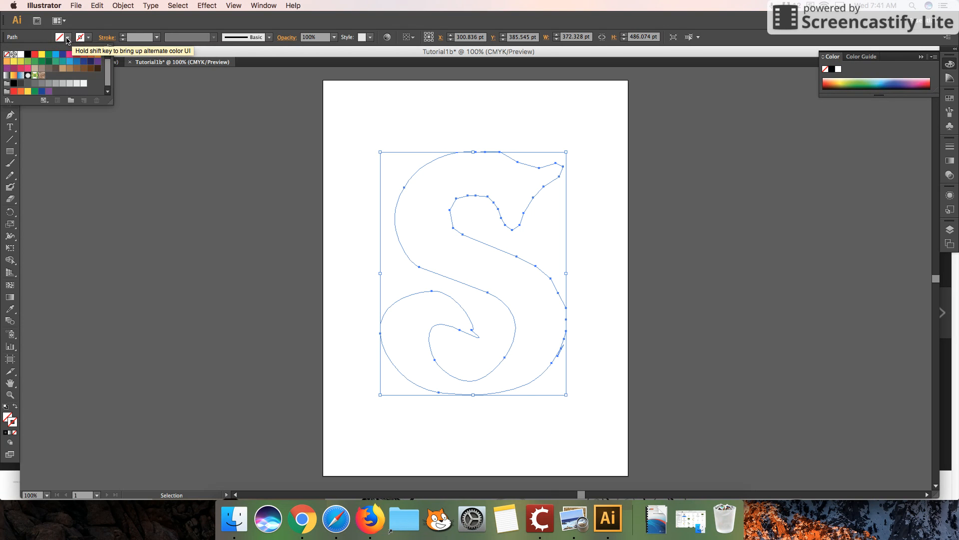
{"action": "left_click", "coordinate": [28, 54]}
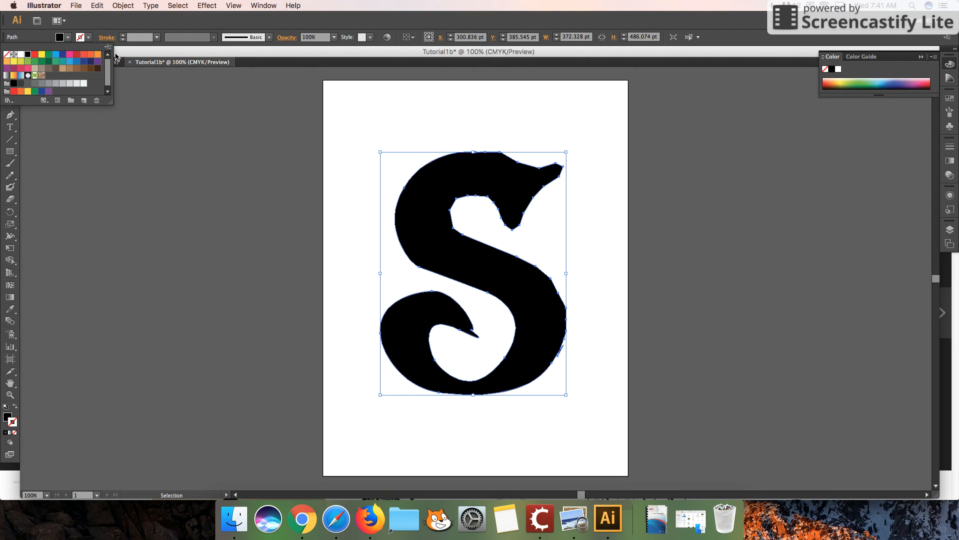
{"action": "left_click", "coordinate": [6, 54]}
{"action": "left_click", "coordinate": [88, 38]}
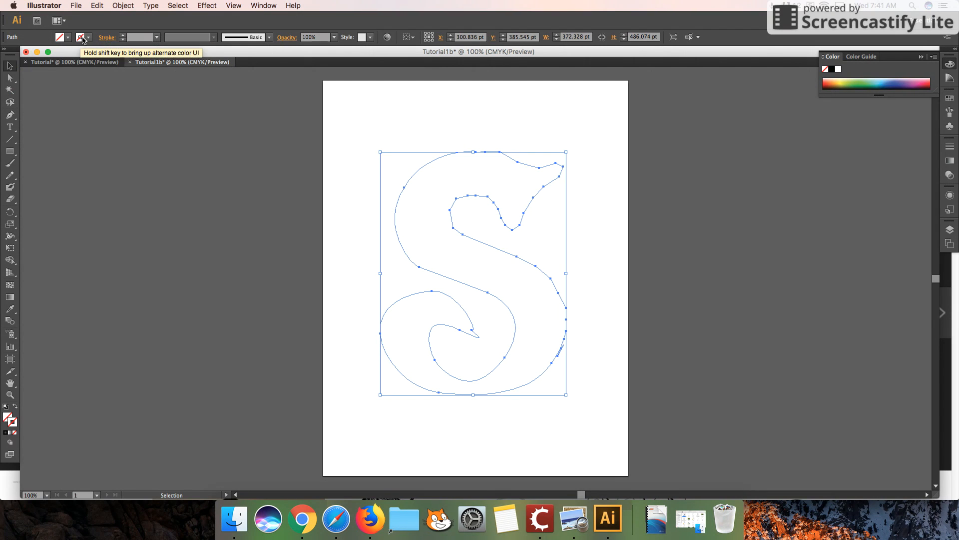
Give the S path a black stroke of 4 pt and deselect it
{"action": "left_click", "coordinate": [88, 38]}
{"action": "left_click", "coordinate": [28, 54]}
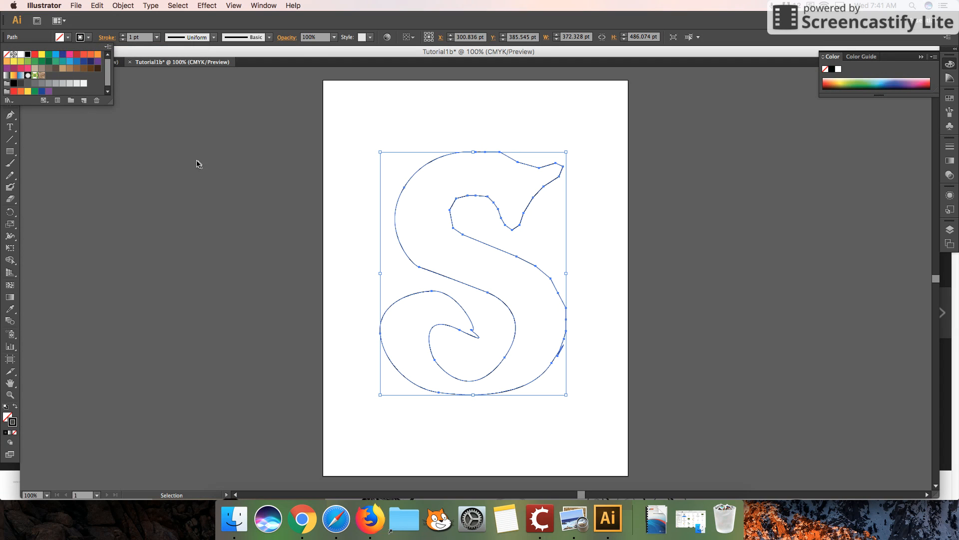
{"action": "left_click", "coordinate": [157, 38]}
{"action": "left_click", "coordinate": [169, 114]}
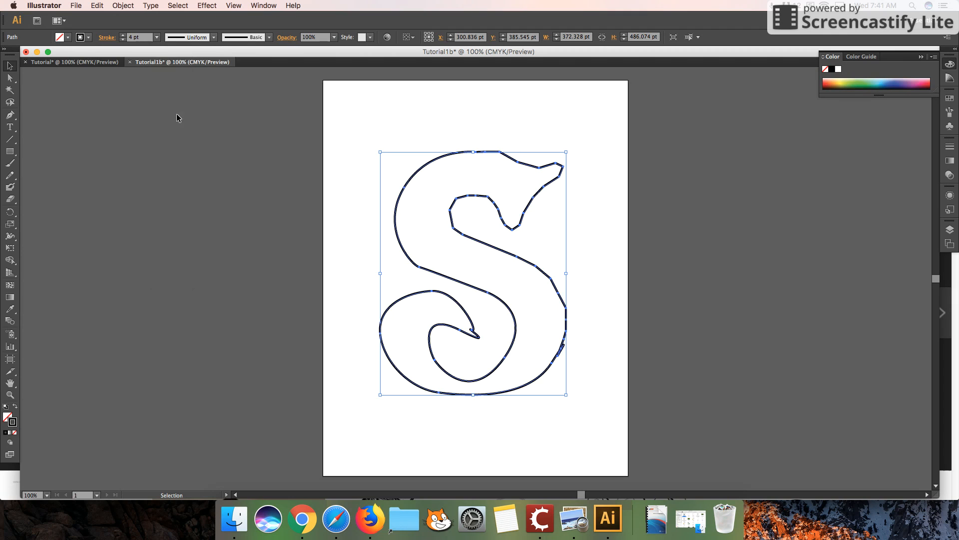
{"action": "left_click", "coordinate": [310, 146]}
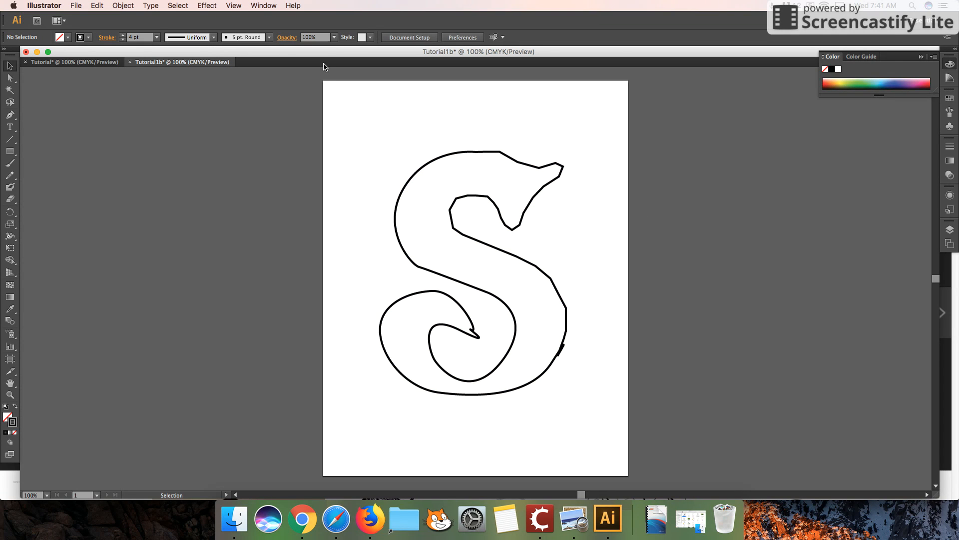
Zoom in on the document to 150% and select the S outline
{"action": "left_click", "coordinate": [234, 5]}
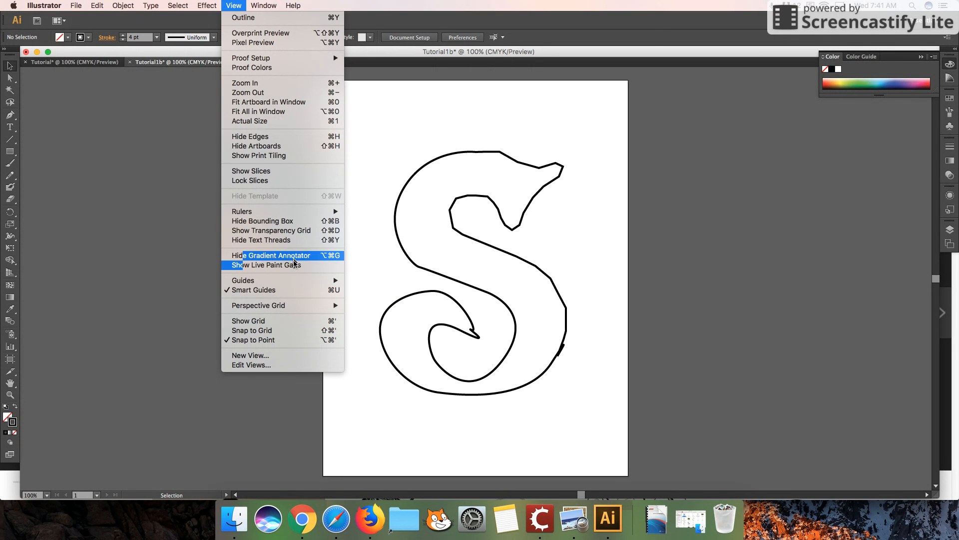
{"action": "left_click", "coordinate": [256, 84]}
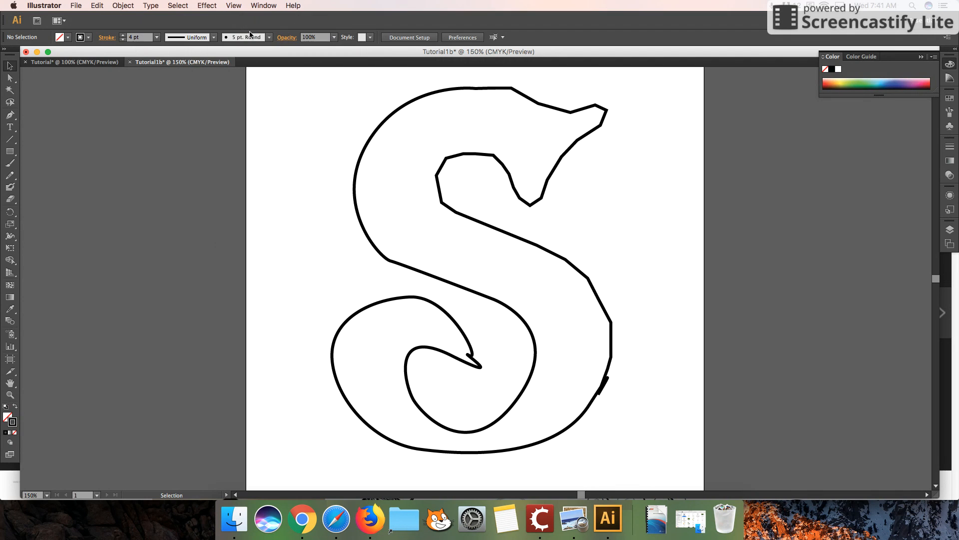
{"action": "left_click", "coordinate": [604, 119]}
{"action": "left_click", "coordinate": [638, 157]}
{"action": "left_click", "coordinate": [610, 345]}
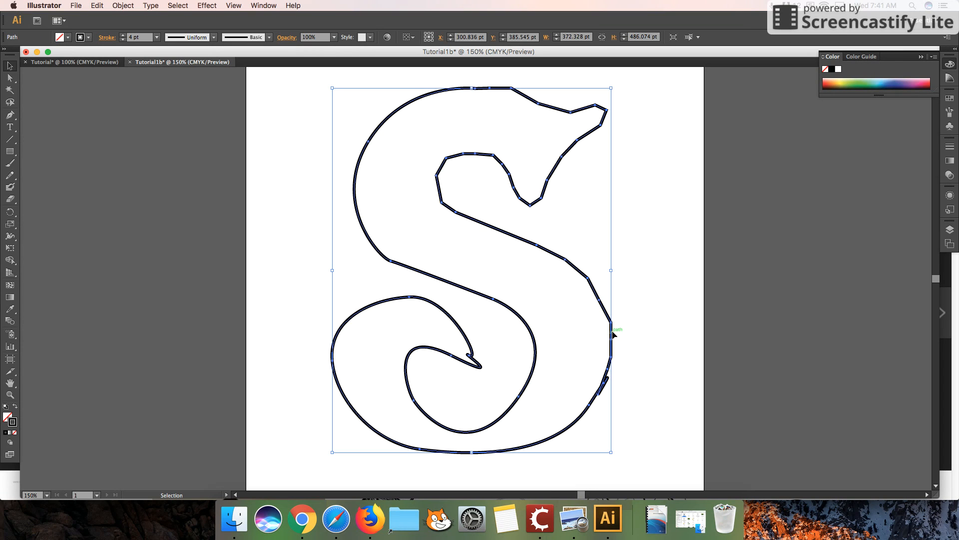
Zoom in to 200% and examine the anchor points along the S outline with the Direct Selection tool
{"action": "left_click", "coordinate": [10, 78]}
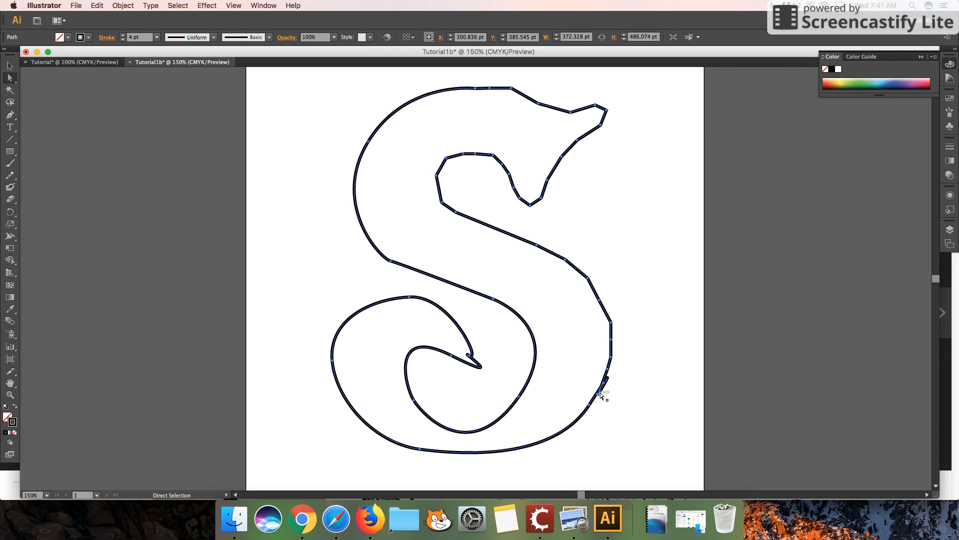
{"action": "left_click", "coordinate": [232, 5]}
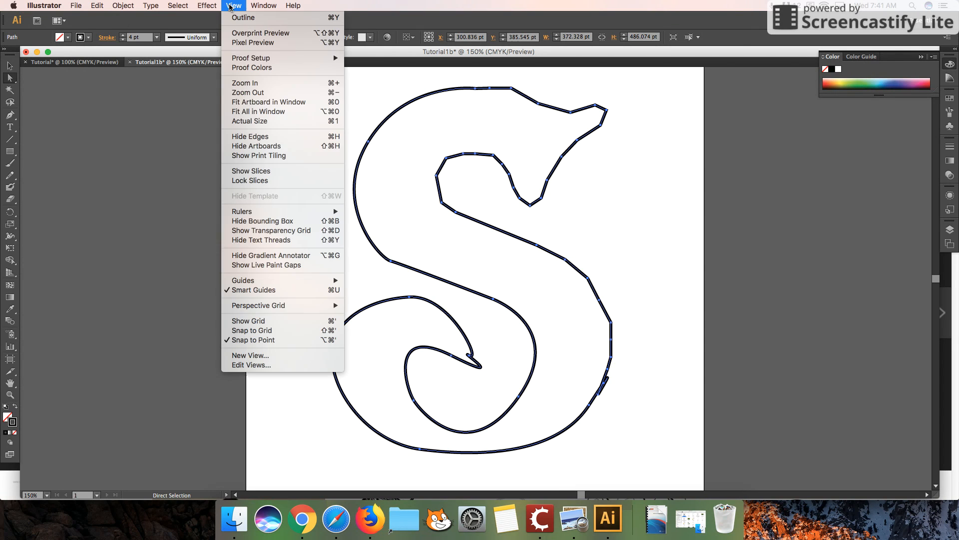
{"action": "left_click", "coordinate": [571, 247]}
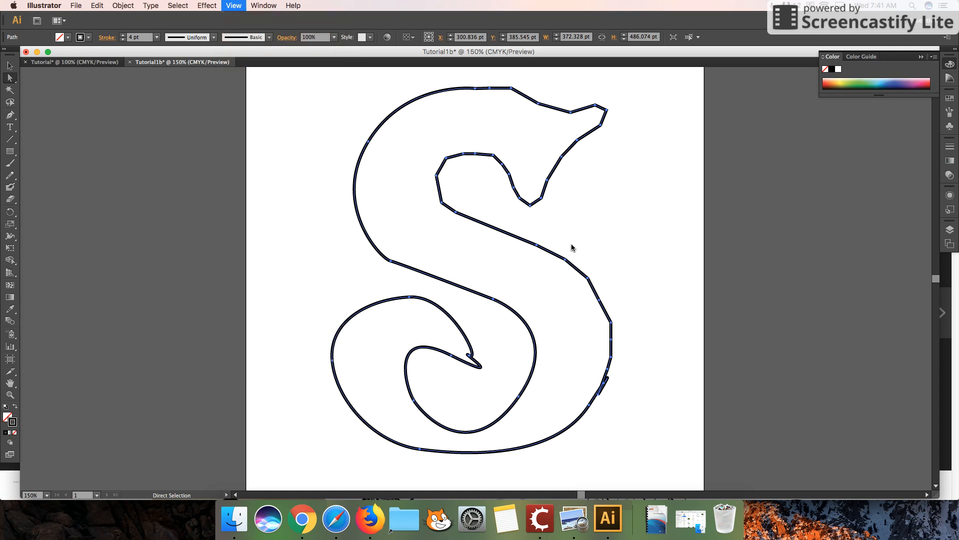
{"action": "key", "text": "super+equal"}
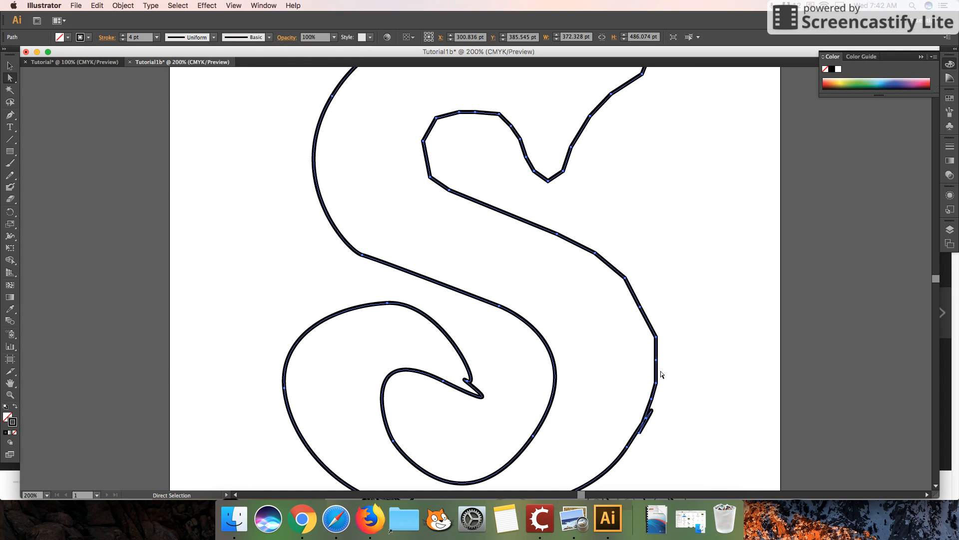
{"action": "left_click", "coordinate": [690, 338]}
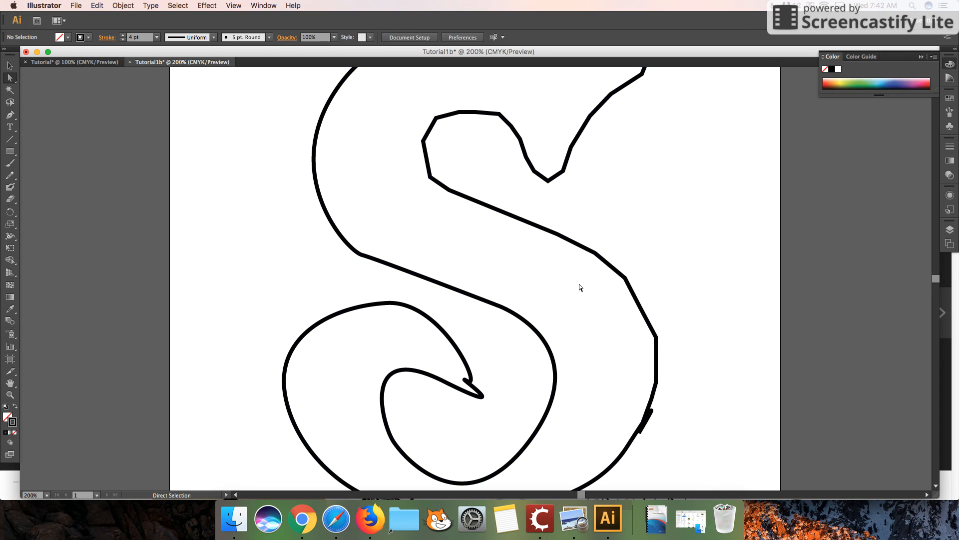
{"action": "left_click", "coordinate": [340, 82]}
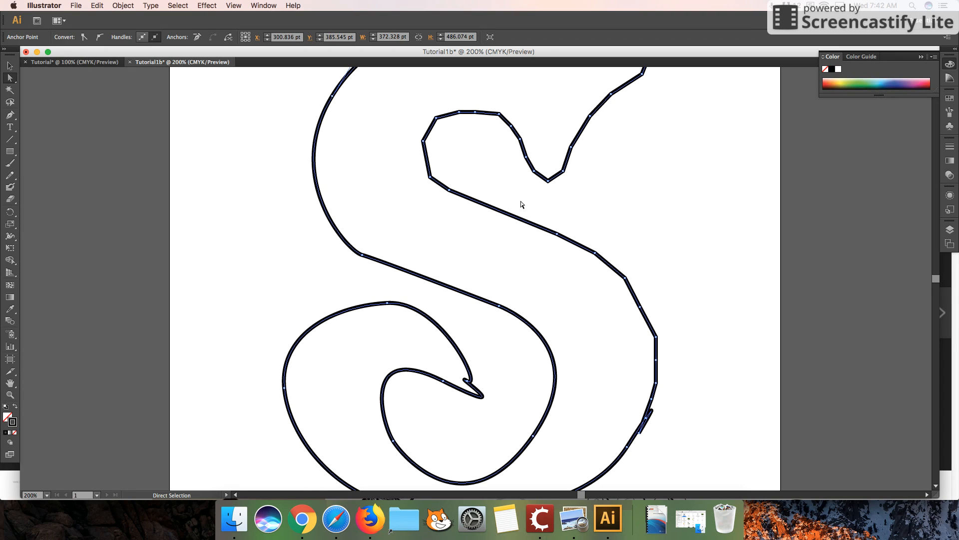
{"action": "left_click", "coordinate": [474, 156]}
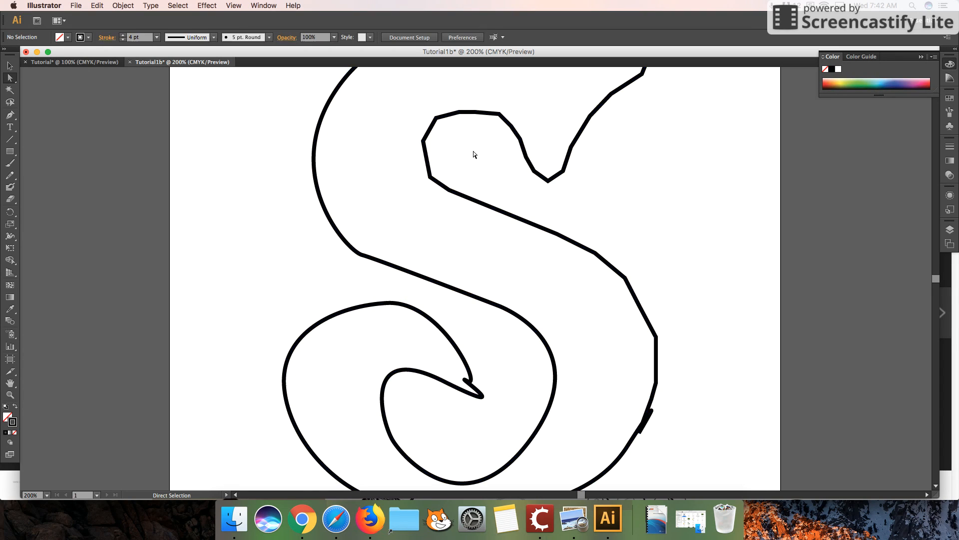
{"action": "left_click", "coordinate": [428, 163]}
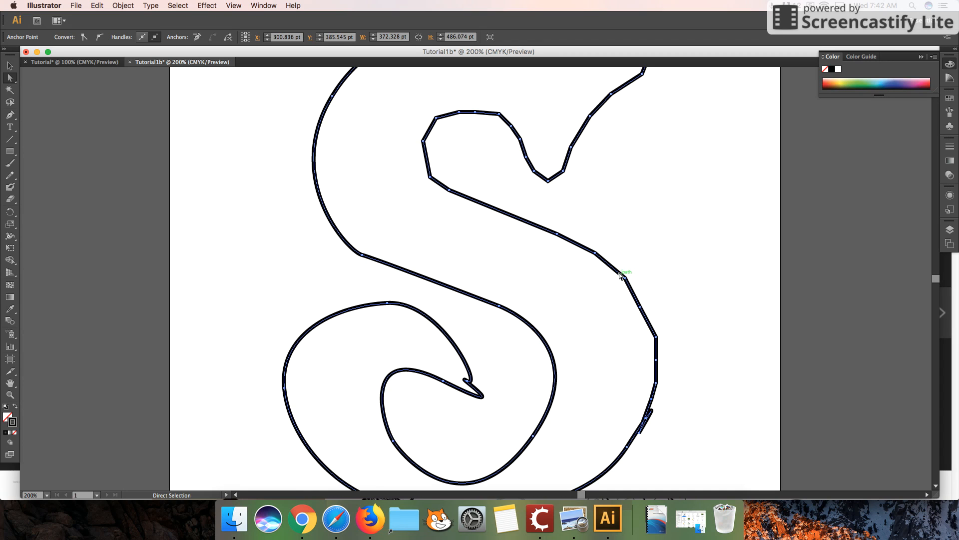
{"action": "scroll", "coordinate": [661, 207], "scroll_direction": "up", "scroll_amount": 4}
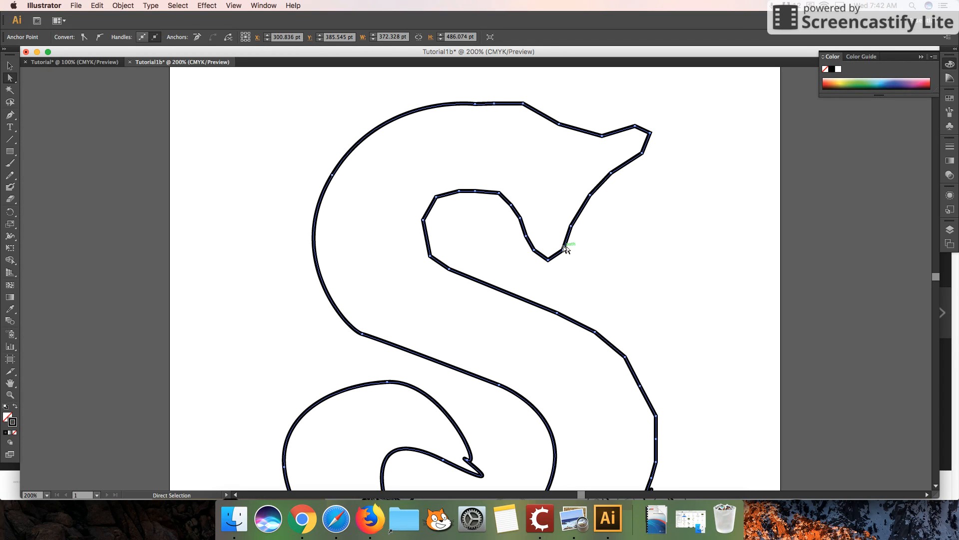
{"action": "scroll", "coordinate": [588, 255], "scroll_direction": "down", "scroll_amount": 2}
{"action": "scroll", "coordinate": [588, 252], "scroll_direction": "down", "scroll_amount": 5}
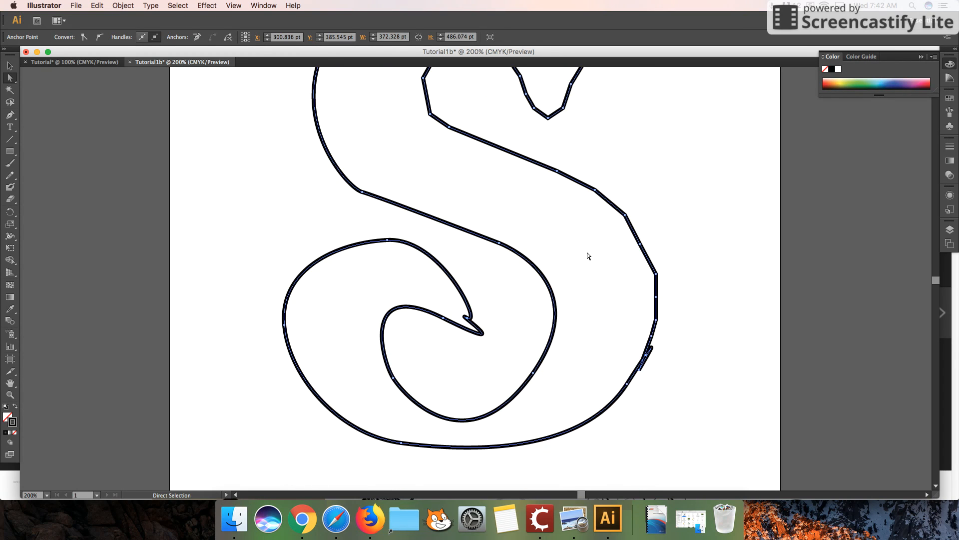
Delete the misshapen anchor point at the hooked tip inside the S's lower curl
{"action": "left_click", "coordinate": [467, 318]}
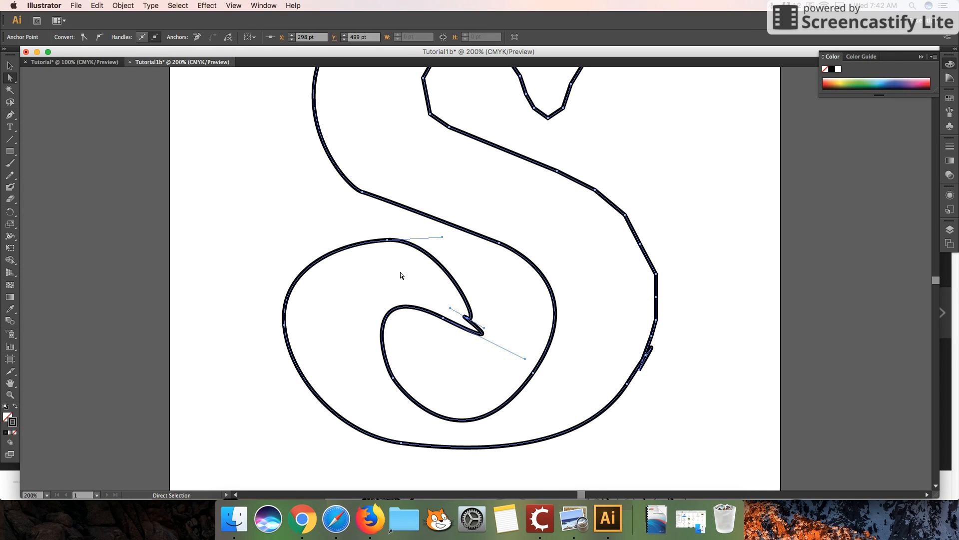
{"action": "left_click_drag", "start_coordinate": [387, 241], "coordinate": [467, 318]}
{"action": "key", "text": "Delete"}
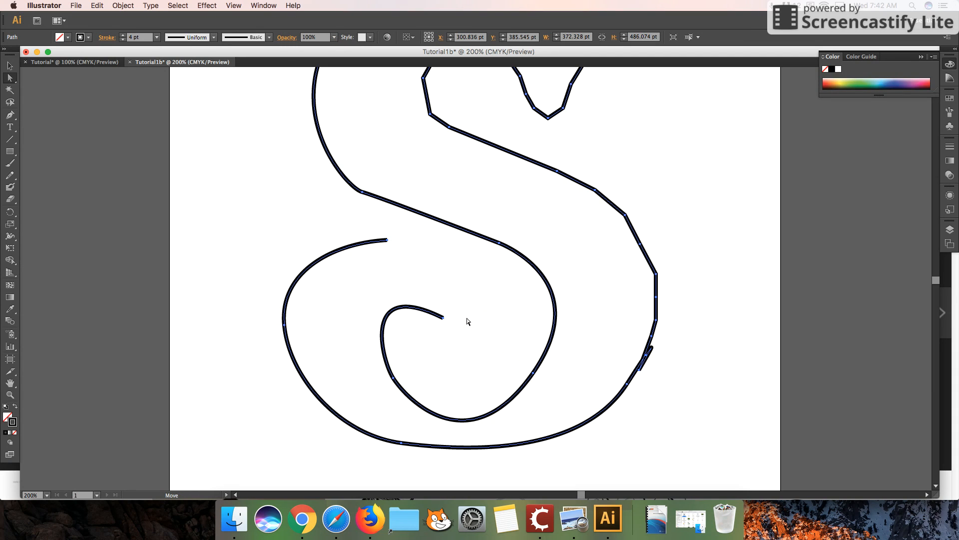
Connect the lower curl's outer open end to a new smooth anchor with the Pen tool, and try to join the inner open end
{"action": "left_click", "coordinate": [388, 241]}
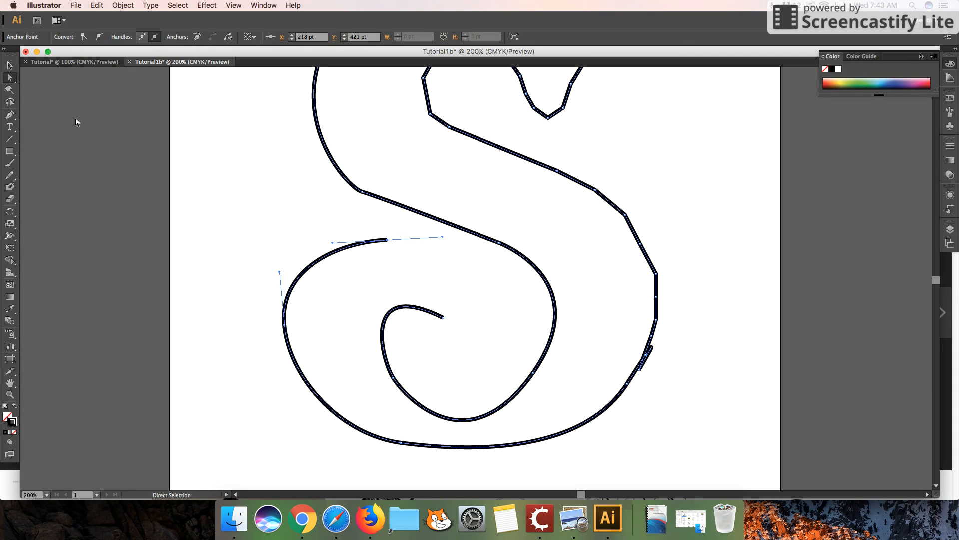
{"action": "left_click", "coordinate": [13, 118]}
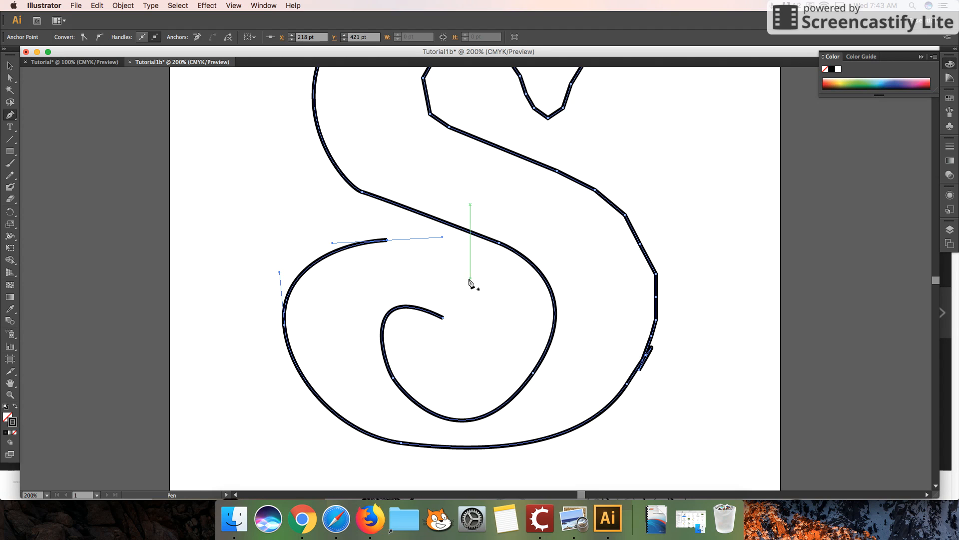
{"action": "left_click_drag", "start_coordinate": [470, 279], "coordinate": [479, 298]}
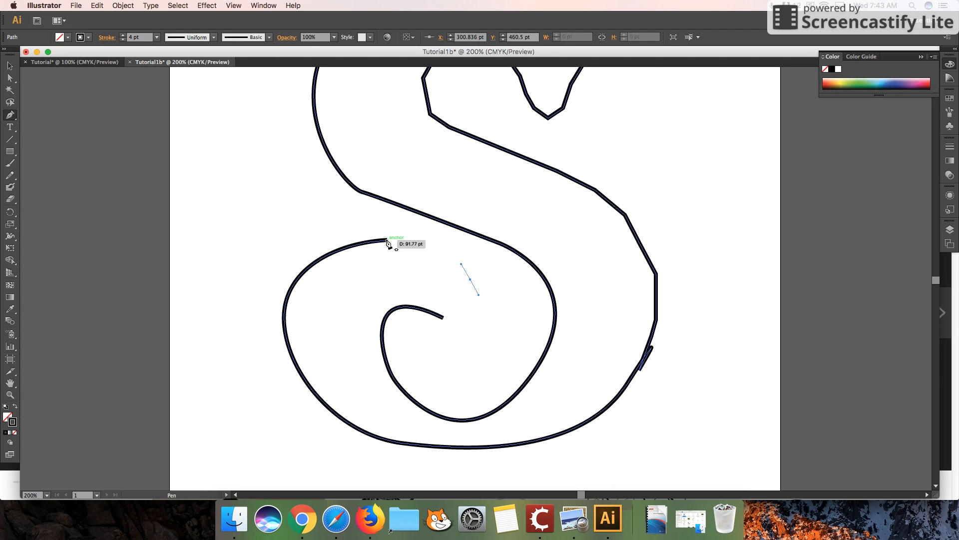
{"action": "left_click", "coordinate": [388, 240]}
{"action": "left_click", "coordinate": [470, 280]}
{"action": "left_click", "coordinate": [443, 317]}
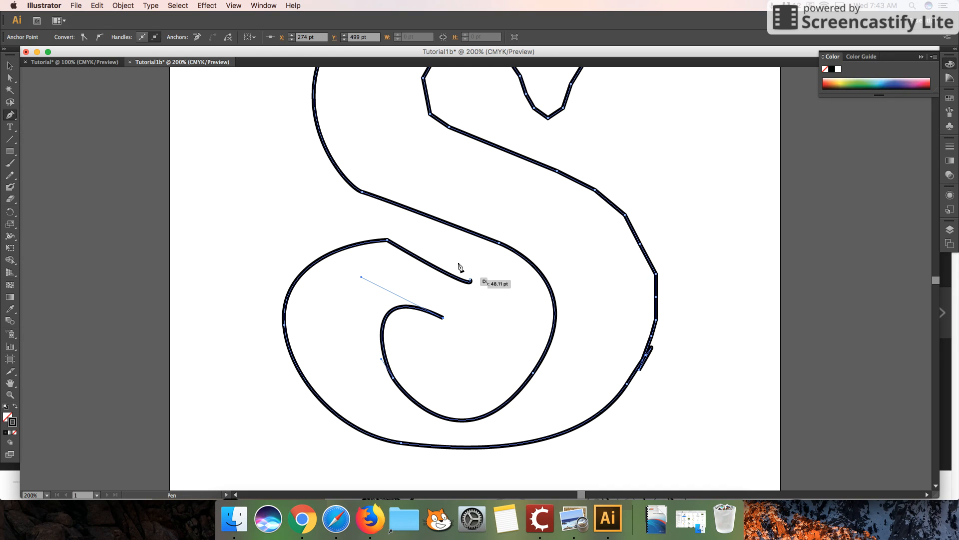
{"action": "left_click", "coordinate": [10, 67]}
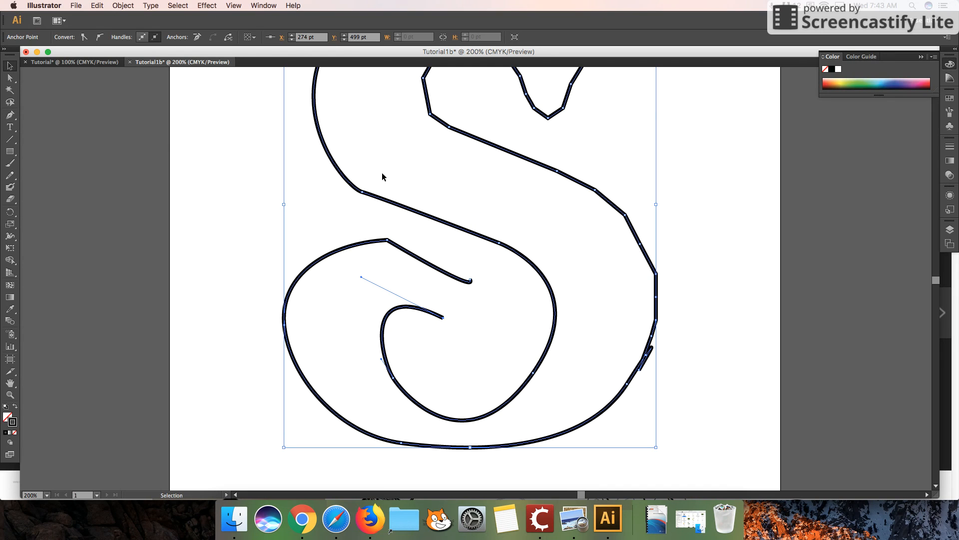